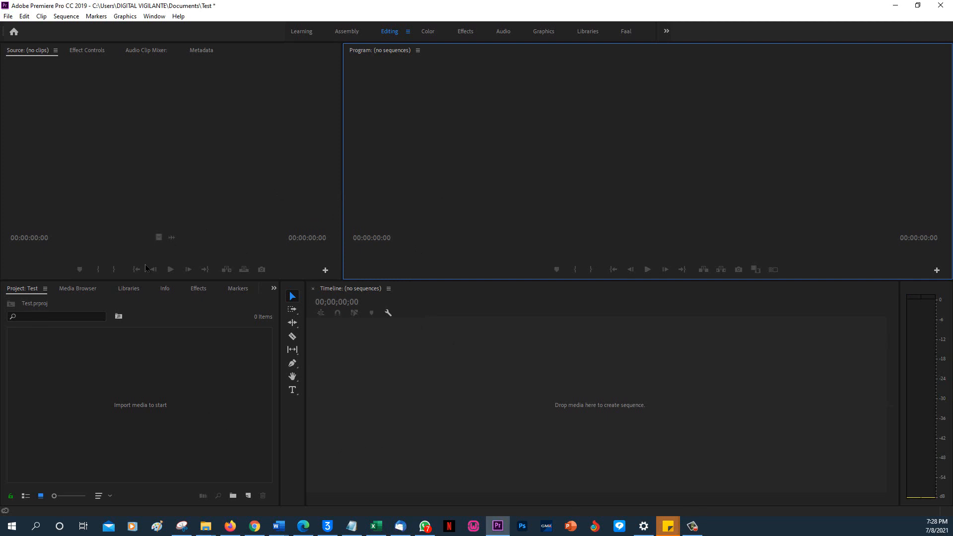
# Step: Switch to the Footages folder in File Explorer and look over the 480p, 720p, 1080p and 2160p video files
pyautogui.click(459, 349)
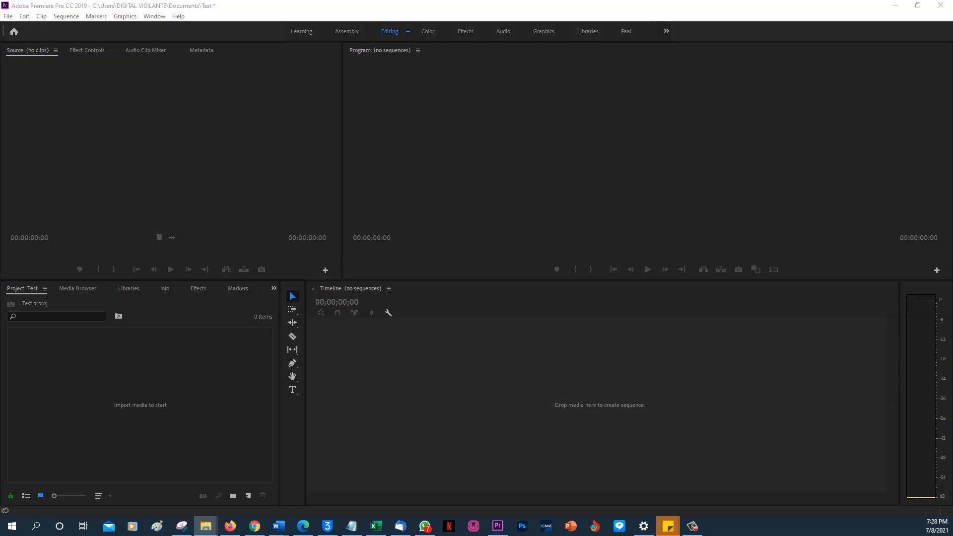
pyautogui.moveTo(952, 10); pyautogui.dragTo(460, 0)
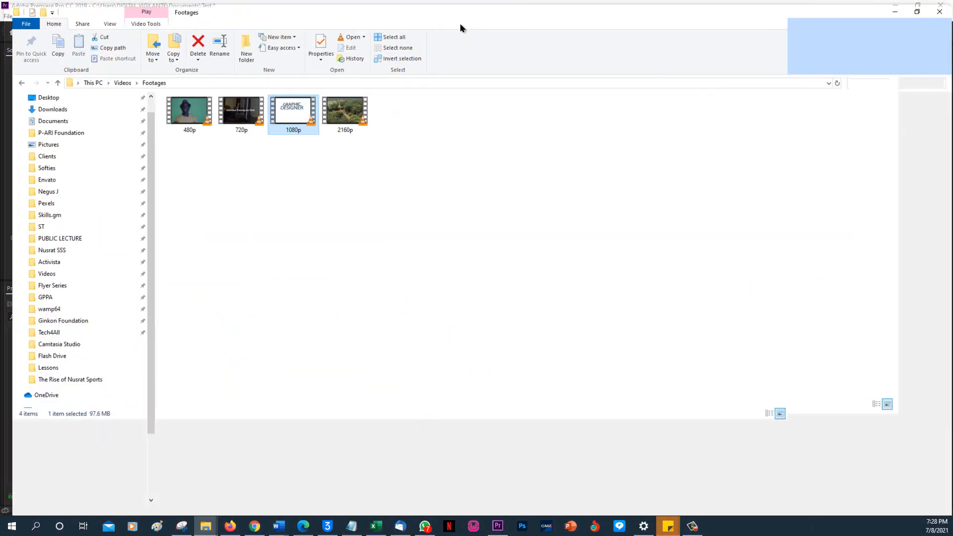
pyautogui.click(339, 107)
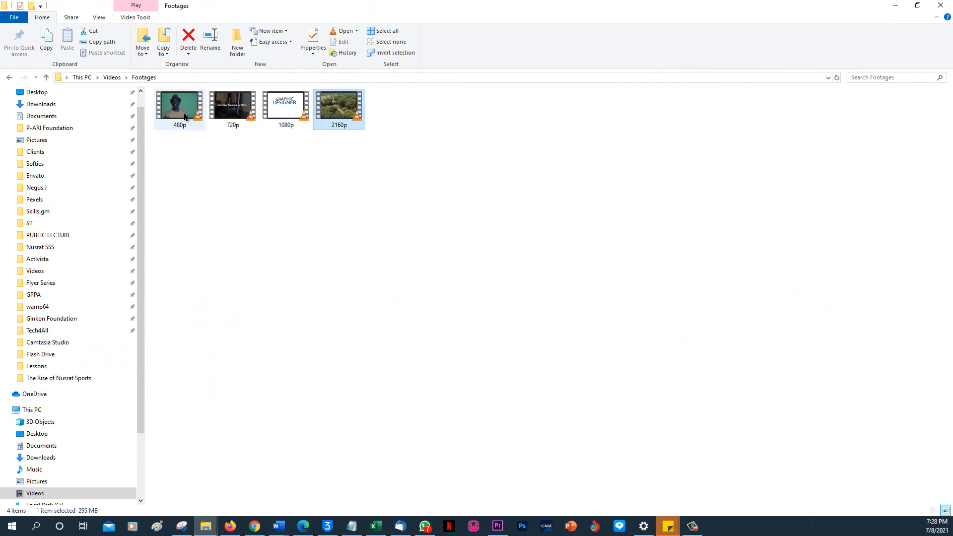
pyautogui.click(188, 112)
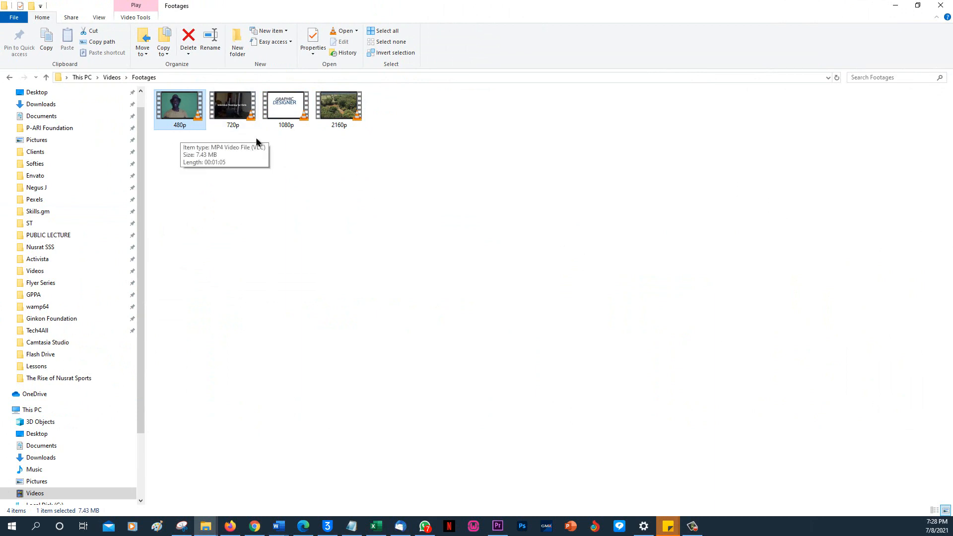
pyautogui.click(240, 120)
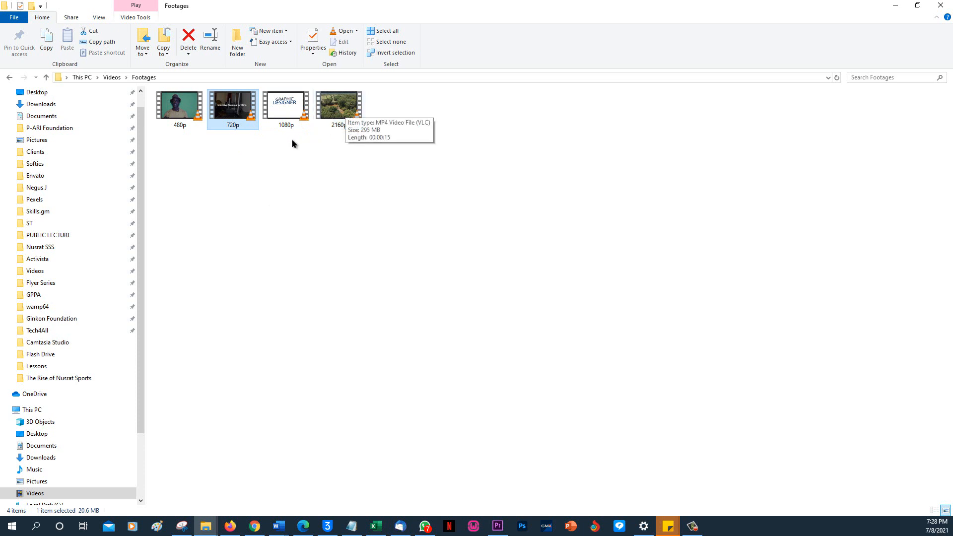
pyautogui.click(331, 109)
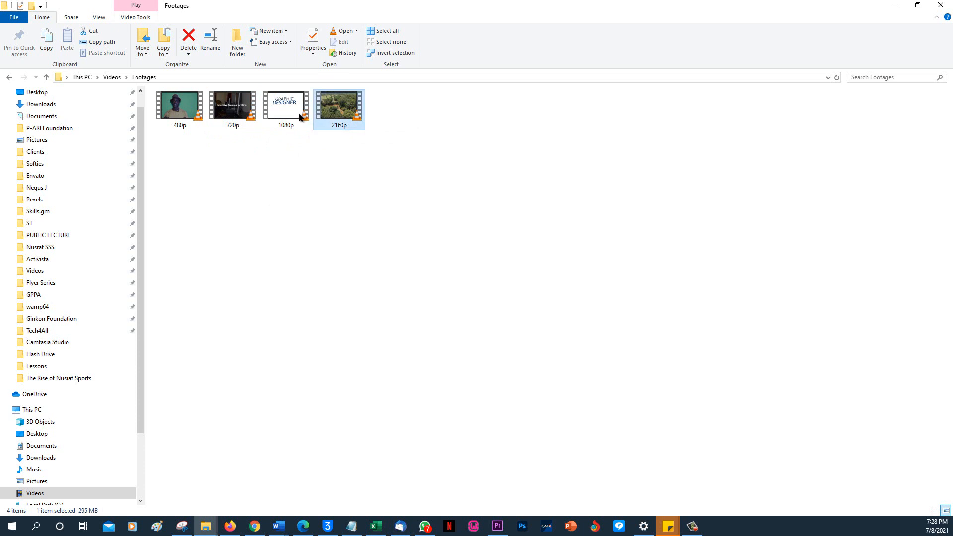
pyautogui.click(302, 116)
pyautogui.click(184, 109)
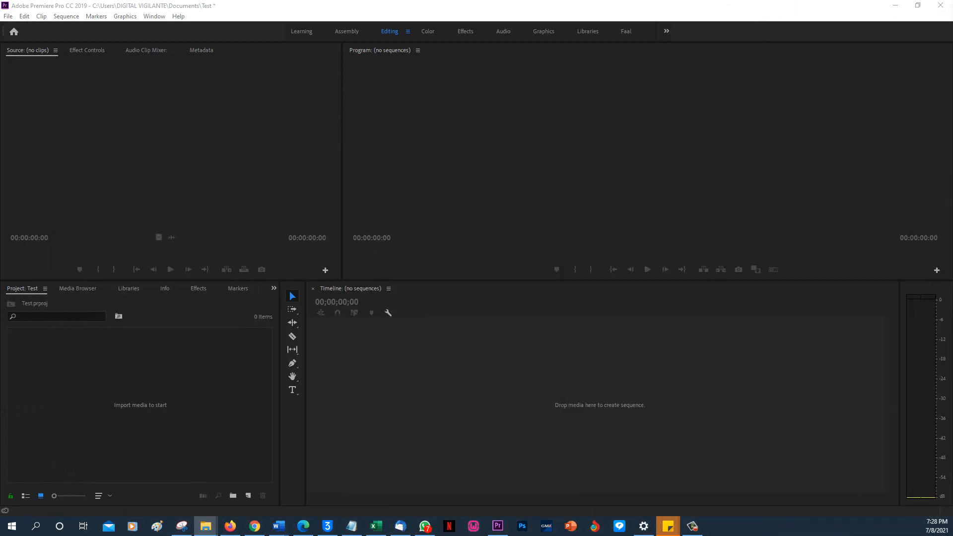
# Step: Switch back to Premiere Pro and import the 2160p.mp4 video into the Test project
pyautogui.click(119, 420)
pyautogui.moveTo(133, 421)
pyautogui.mouseDown()
pyautogui.moveTo(142, 425)
pyautogui.moveTo(132, 420)
pyautogui.mouseUp()
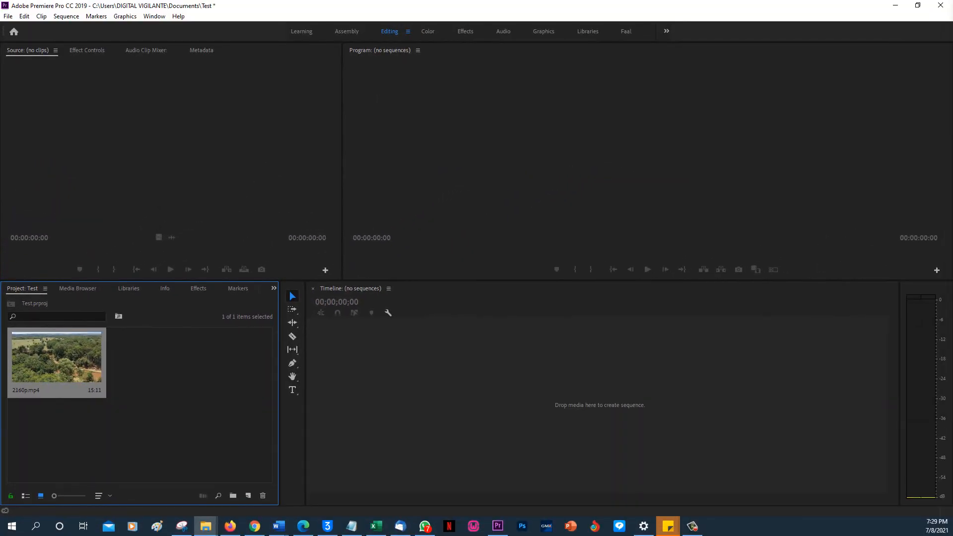
# Step: Switch to the Footages folder in File Explorer and examine the 2160p video's frame size and frame rate in its file properties
pyautogui.moveTo(952, 84); pyautogui.dragTo(779, 61)
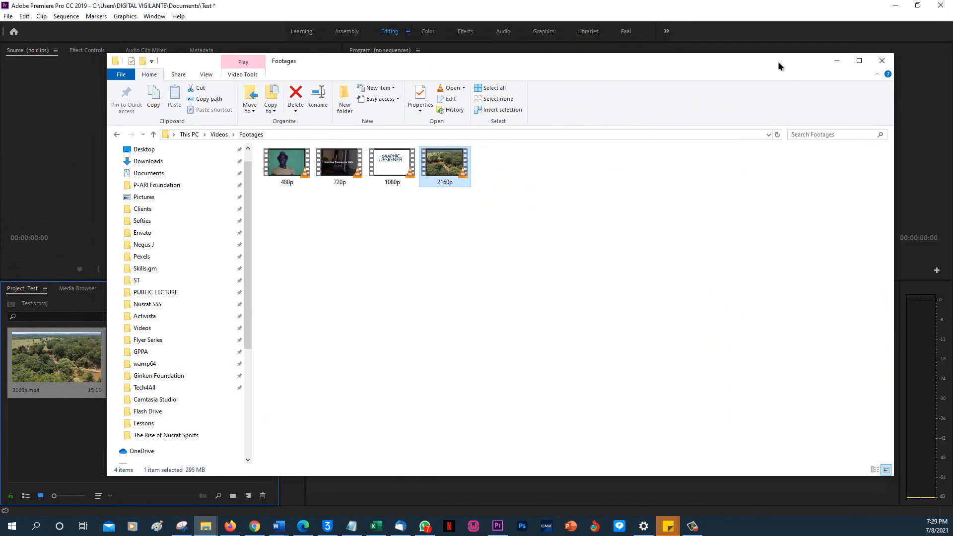
pyautogui.rightClick(447, 171)
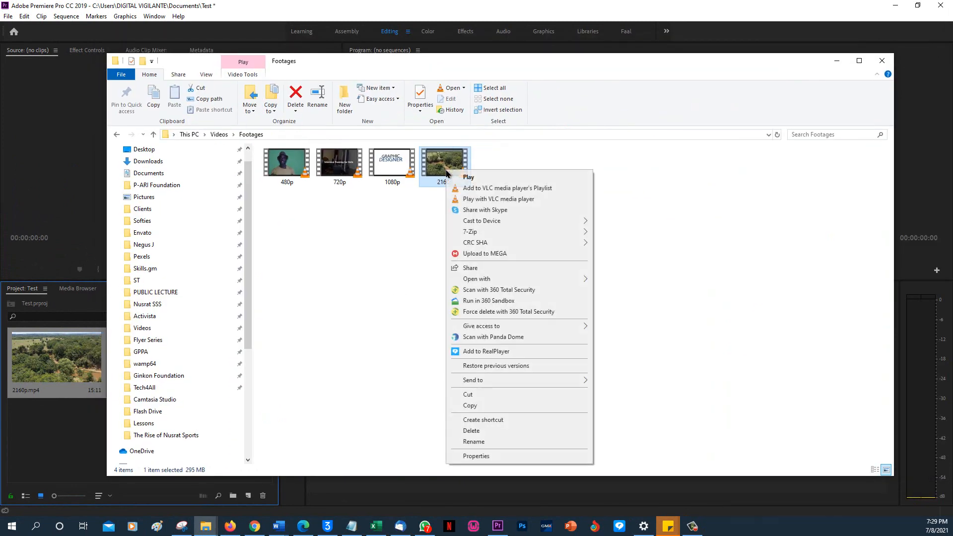
pyautogui.click(476, 457)
pyautogui.click(400, 151)
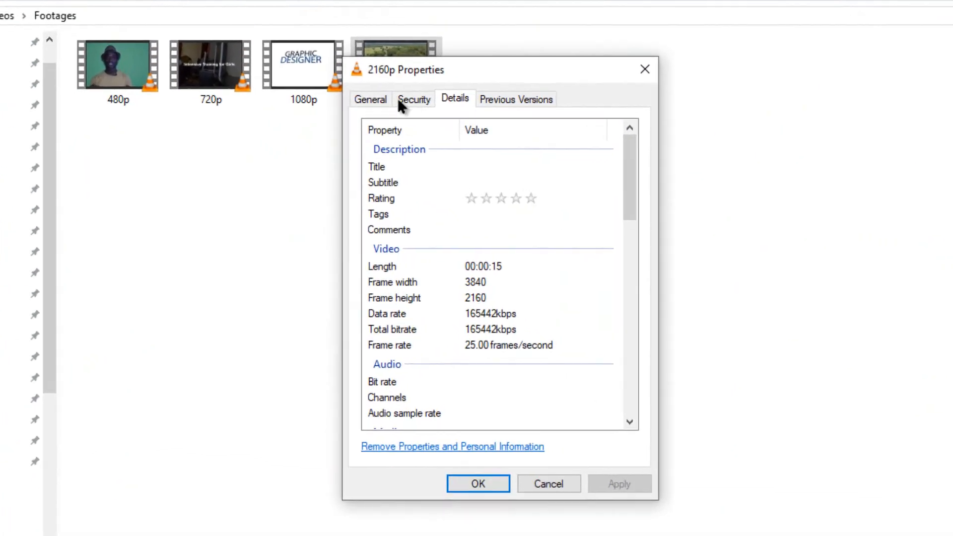
pyautogui.click(374, 100)
pyautogui.click(453, 99)
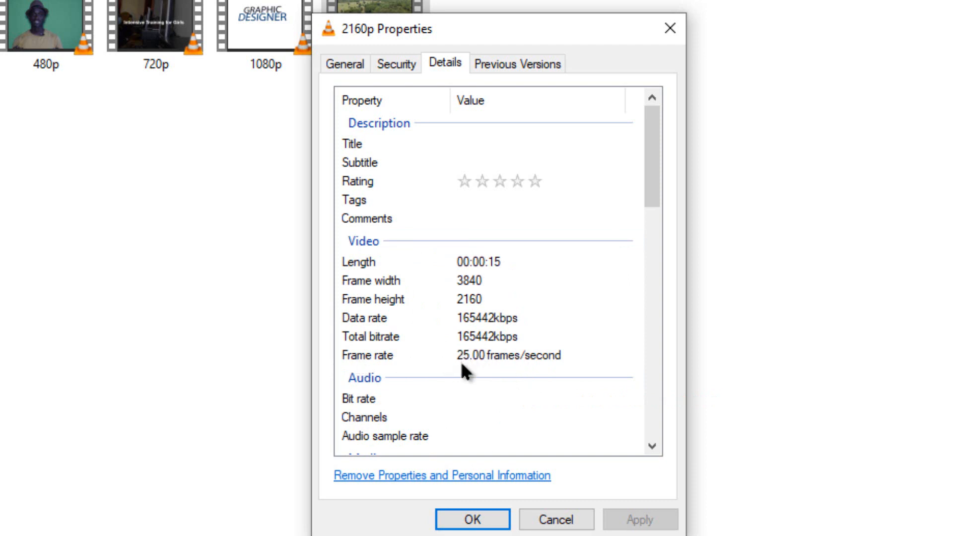
pyautogui.click(547, 528)
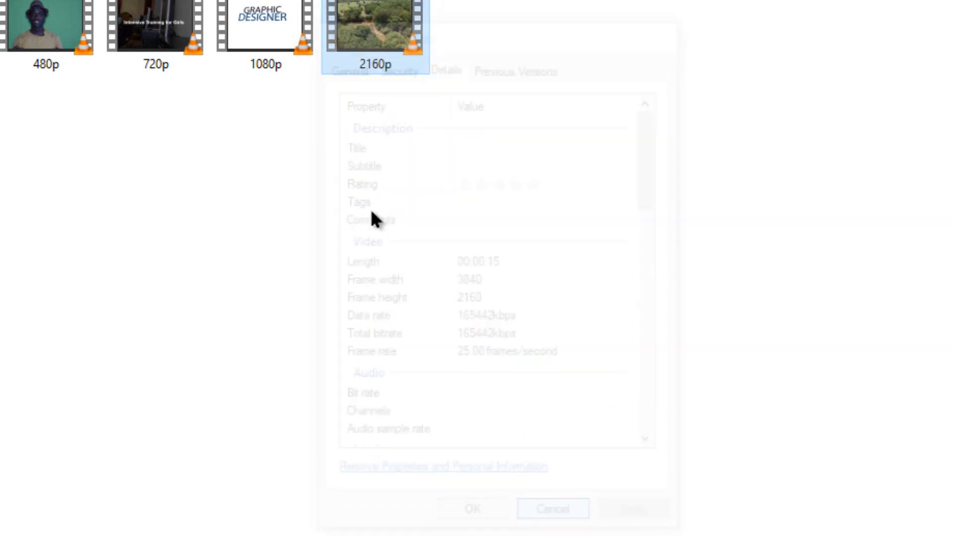
# Step: Examine the frame width, frame height and frame rate in the 1080p video's file properties, then close them
pyautogui.click(265, 48)
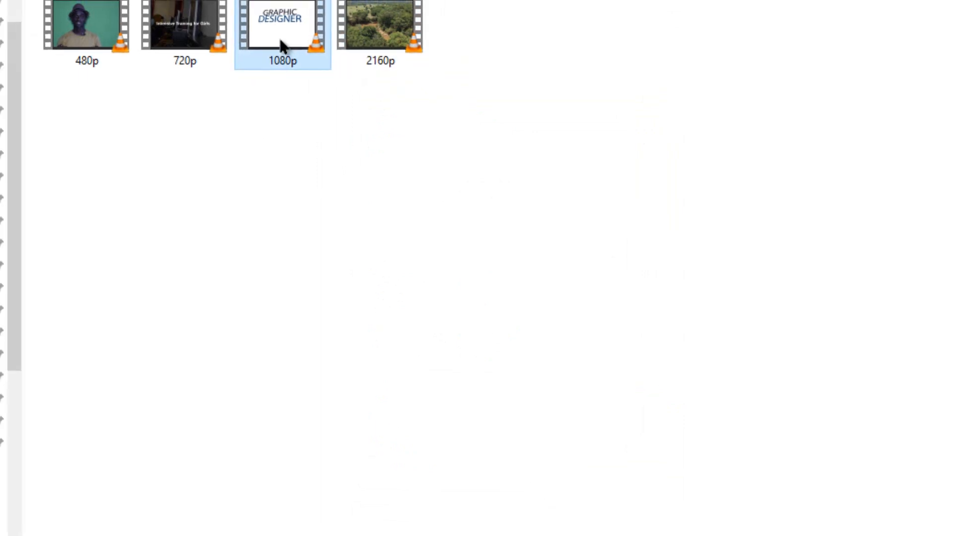
pyautogui.rightClick(262, 38)
pyautogui.click(354, 499)
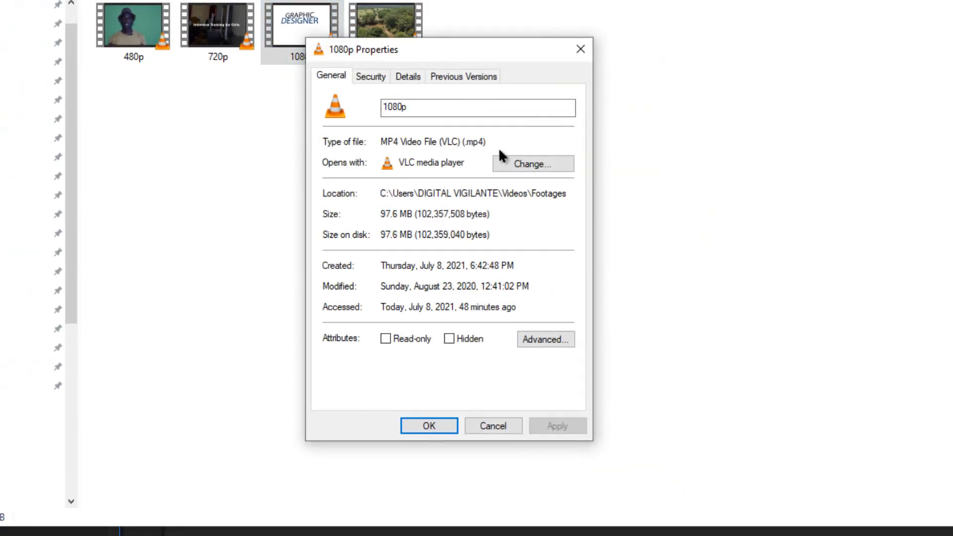
pyautogui.click(398, 76)
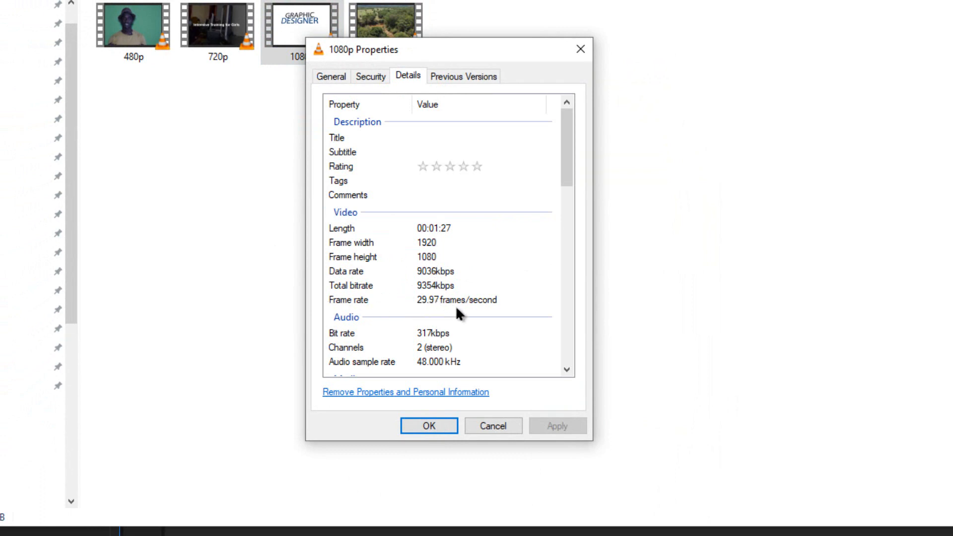
pyautogui.click(431, 425)
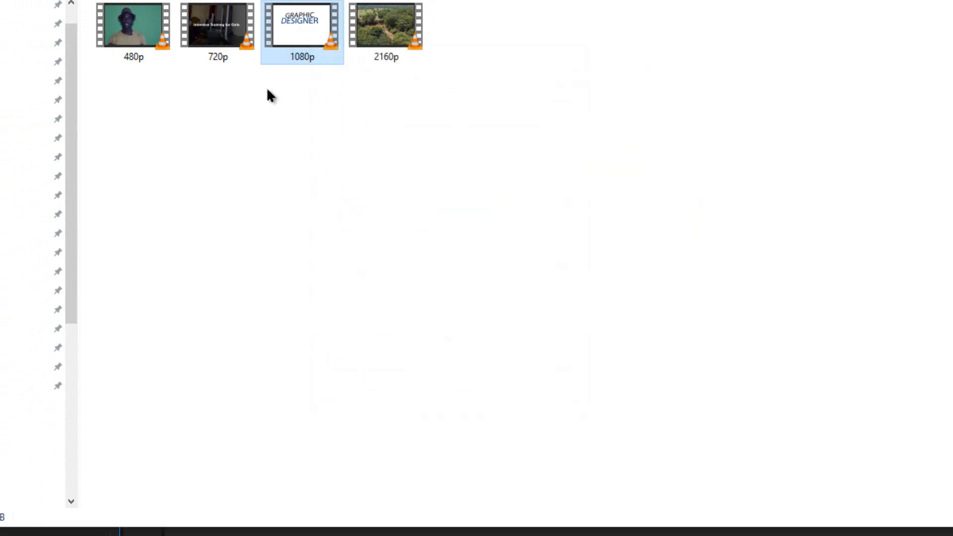
# Step: Check the 720p video's frame dimensions and frame rate in its file property details
pyautogui.click(234, 30)
pyautogui.rightClick(233, 30)
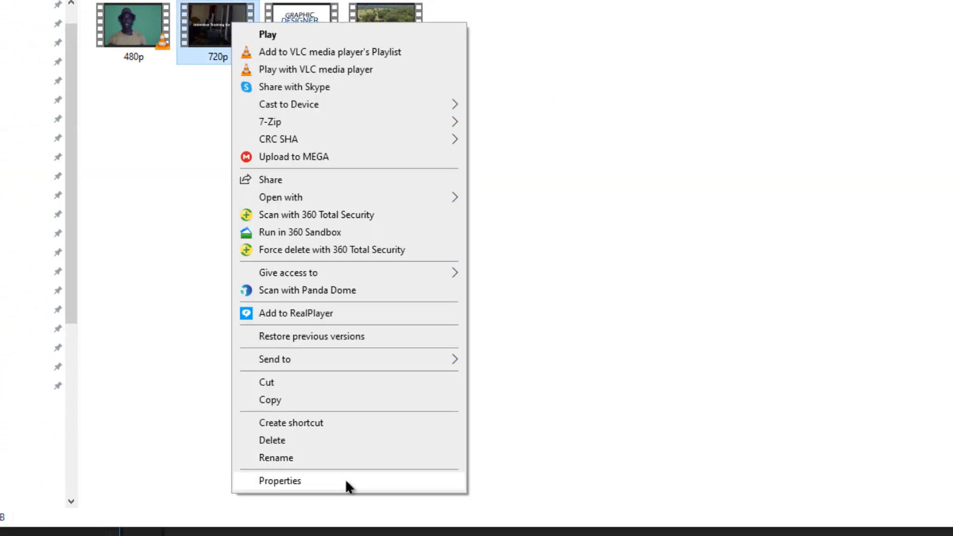
pyautogui.click(345, 479)
pyautogui.click(347, 61)
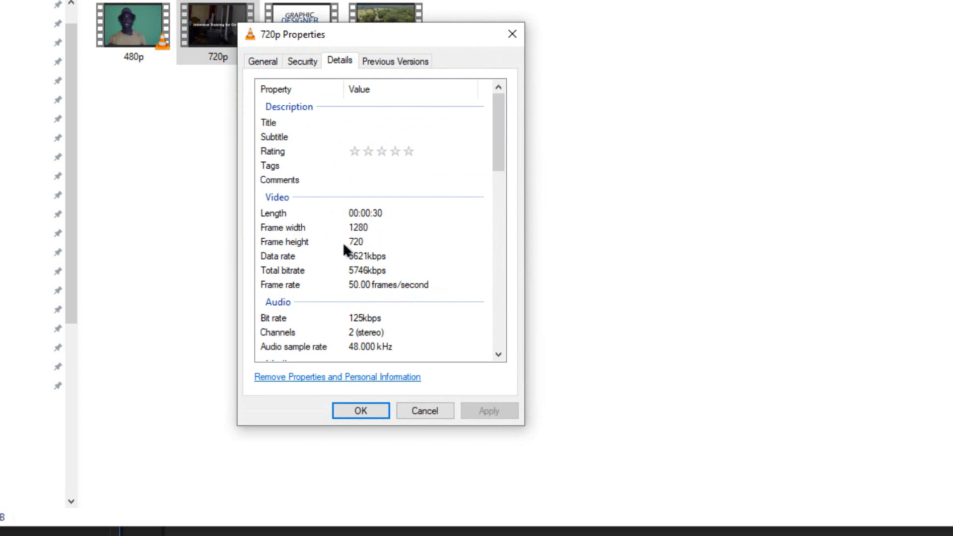
pyautogui.click(350, 411)
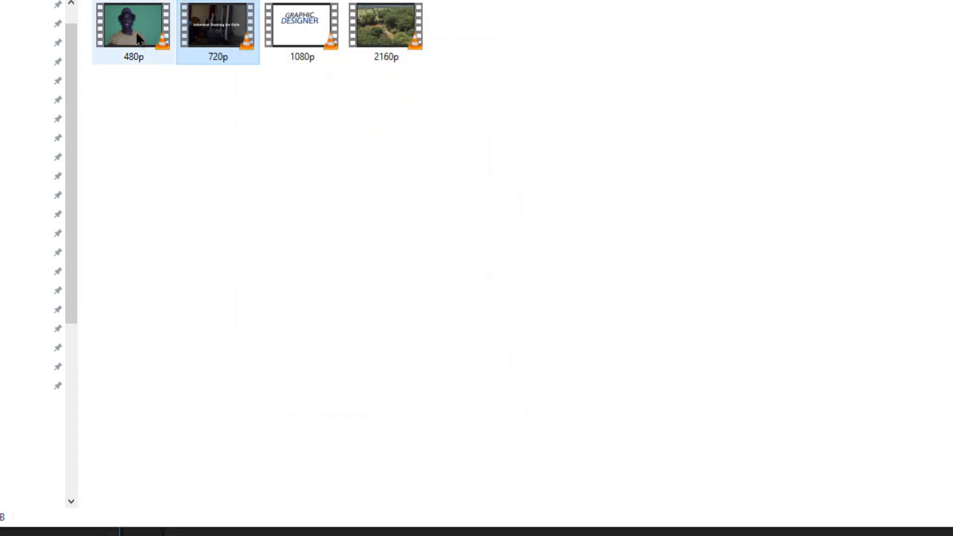
# Step: Check the 480p video's frame dimensions and frame rate in its file property details
pyautogui.click(139, 50)
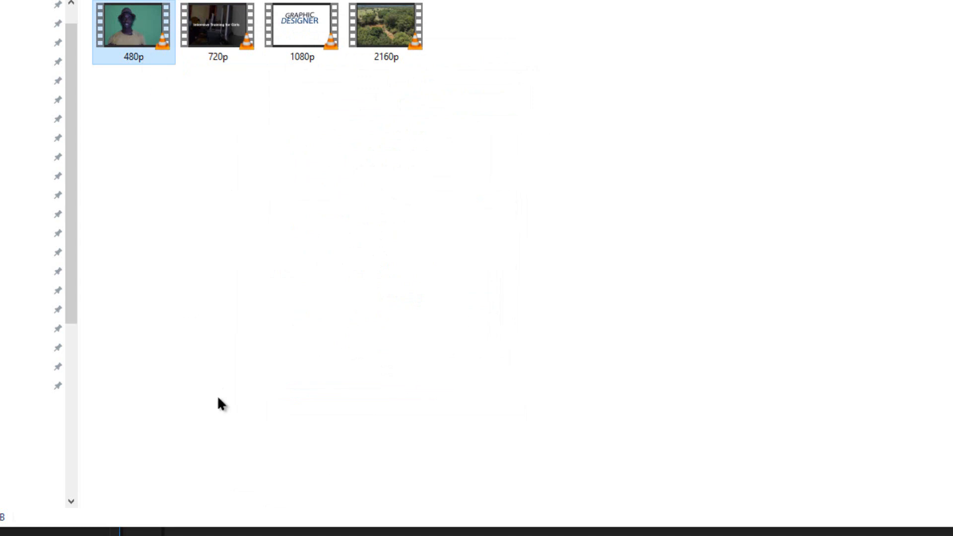
pyautogui.hotkey('shift', 'F10')
pyautogui.click(220, 487)
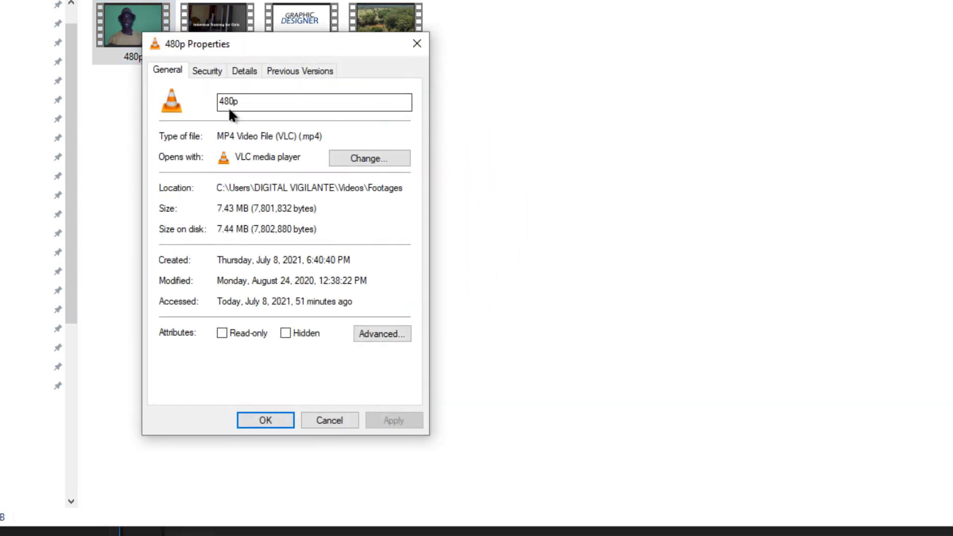
pyautogui.click(245, 71)
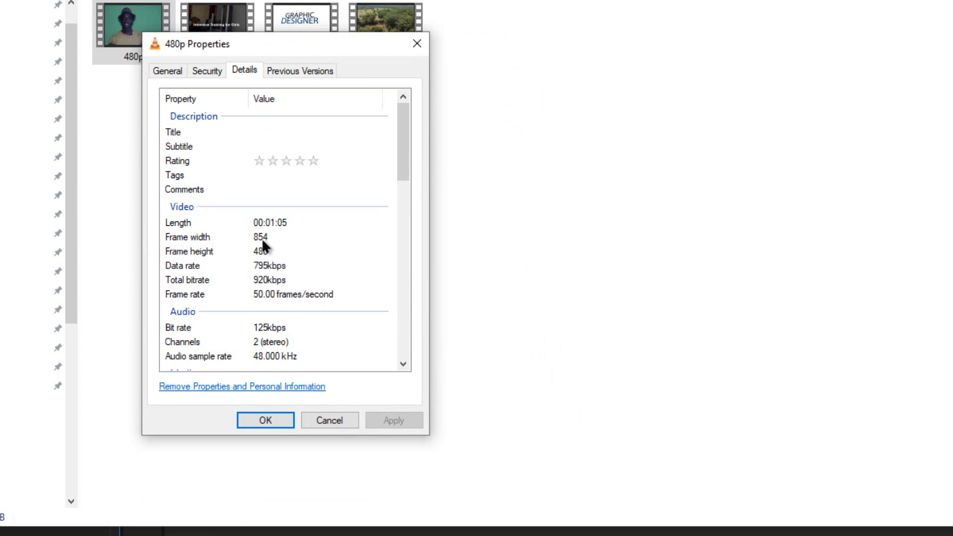
pyautogui.click(265, 420)
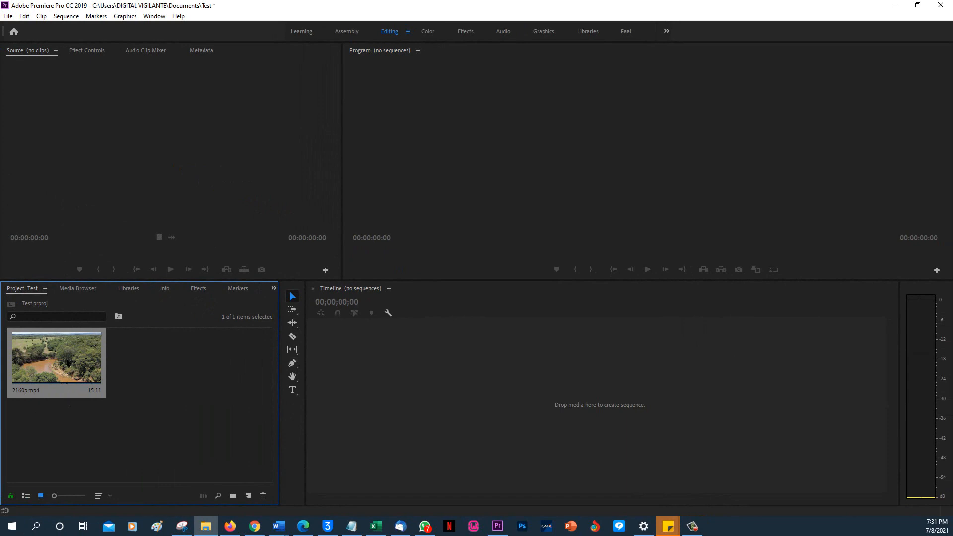
# Step: Switch to Premiere Pro and inspect the imported 2160p.mp4 clip's image size and frame rate in its properties
pyautogui.rightClick(67, 363)
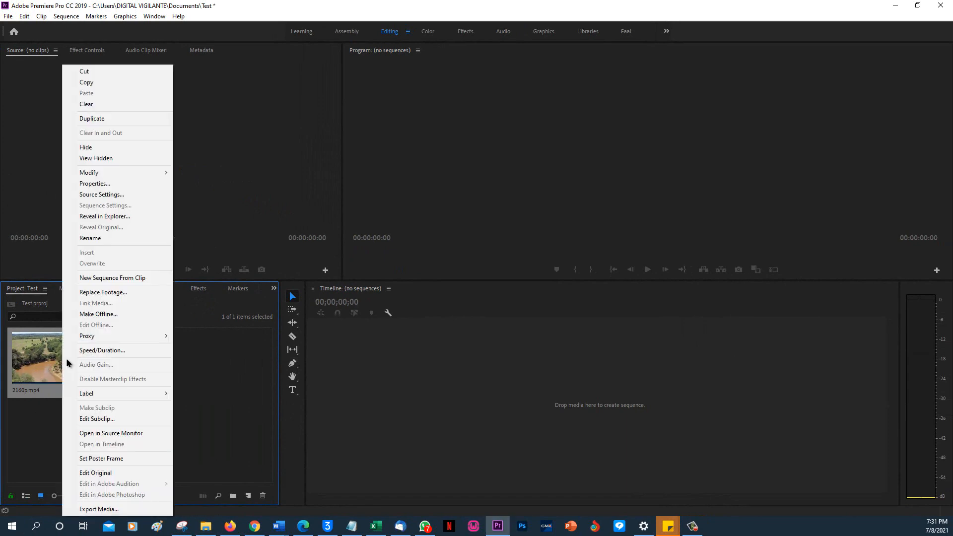
pyautogui.click(102, 185)
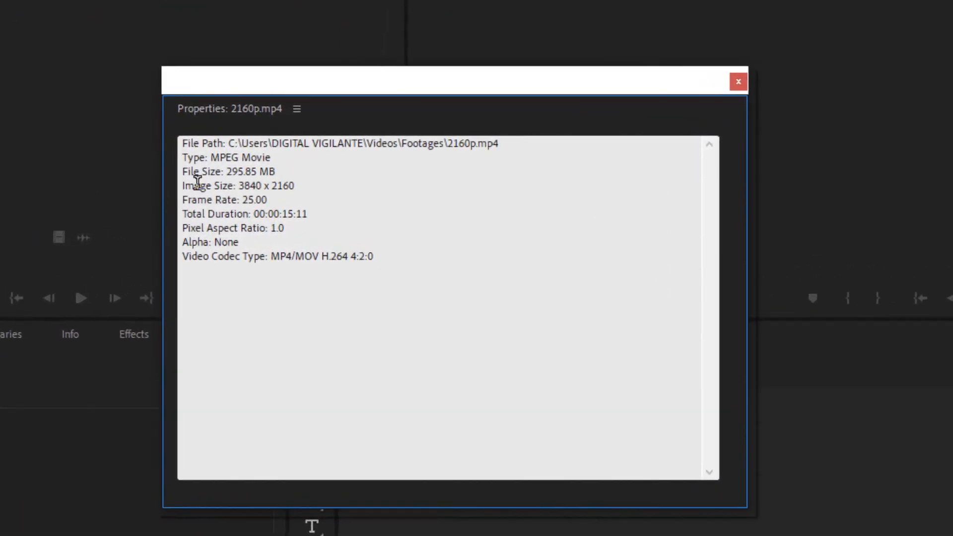
pyautogui.click(739, 81)
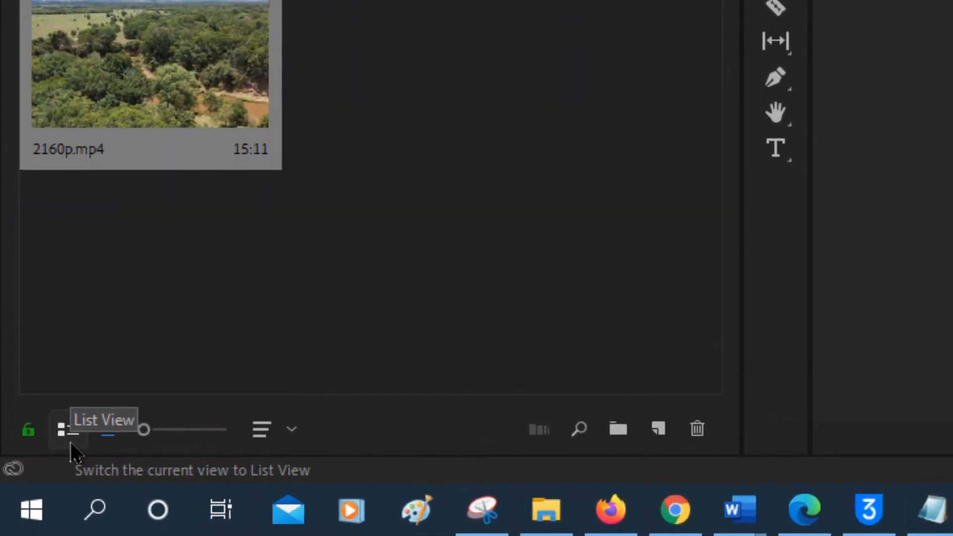
# Step: Show the project items as a list to check the clip's Frame Rate and Video Info columns, and return to thumbnails
pyautogui.click(71, 442)
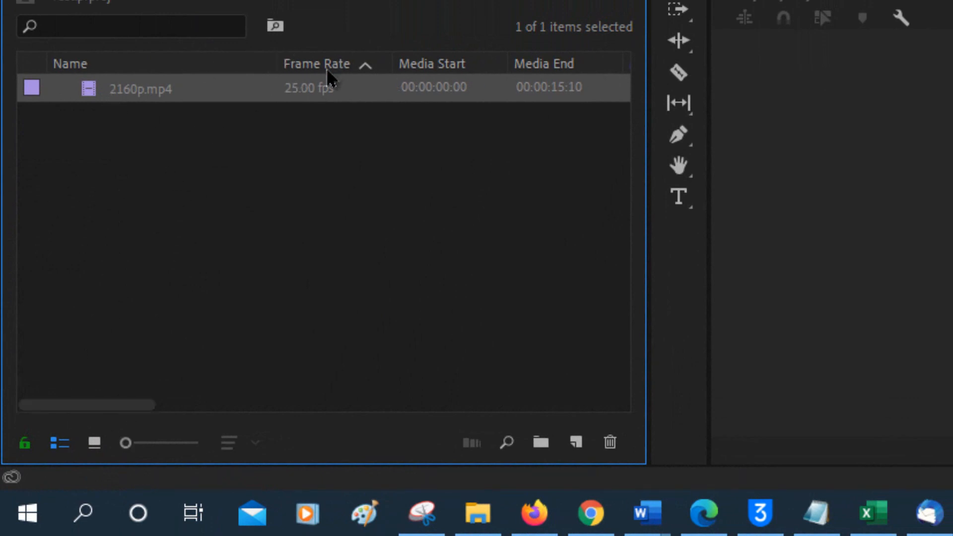
pyautogui.moveTo(110, 405); pyautogui.dragTo(326, 404)
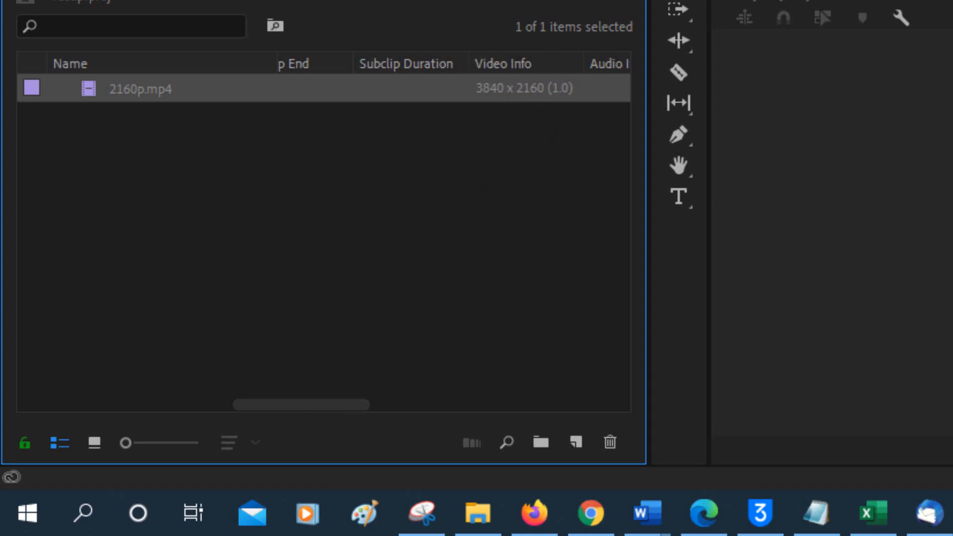
pyautogui.moveTo(254, 406); pyautogui.dragTo(20, 412)
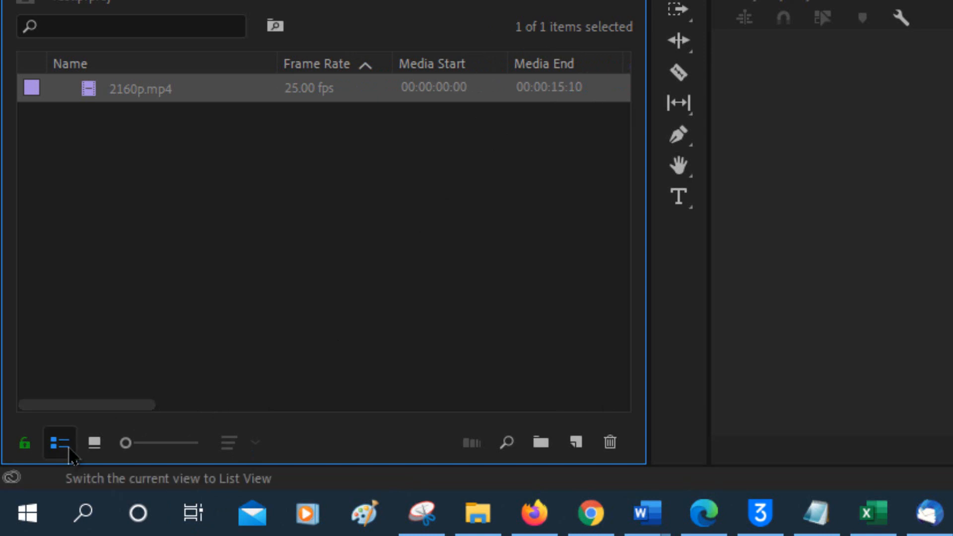
pyautogui.click(94, 442)
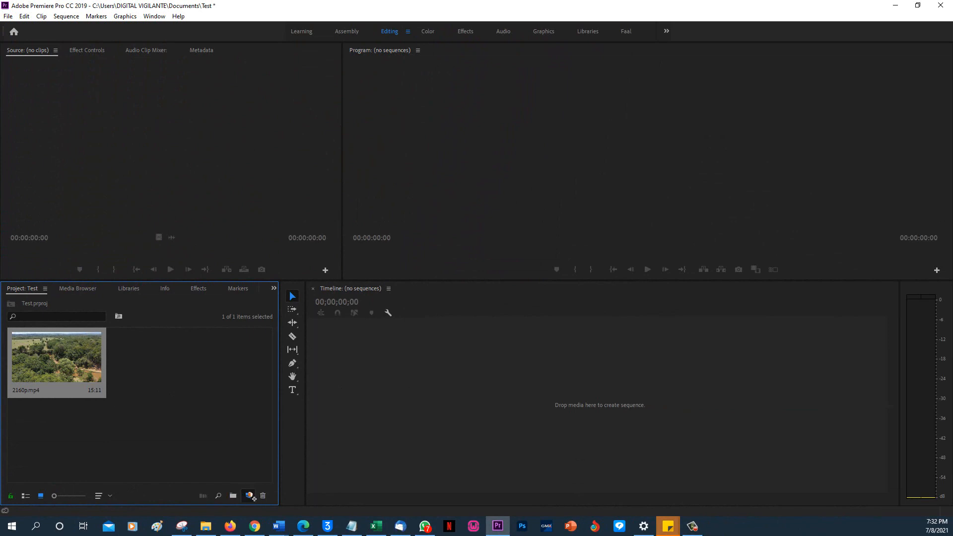
# Step: Create a new sequence from the 2160p.mp4 clip and review its frame size and timebase in Sequence Settings
pyautogui.moveTo(253, 497); pyautogui.dragTo(253, 498)
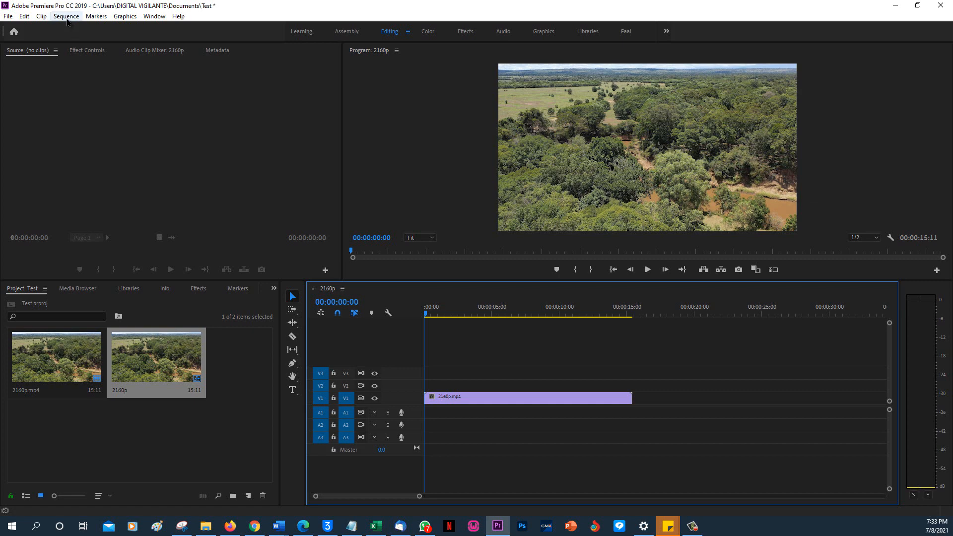
pyautogui.click(66, 17)
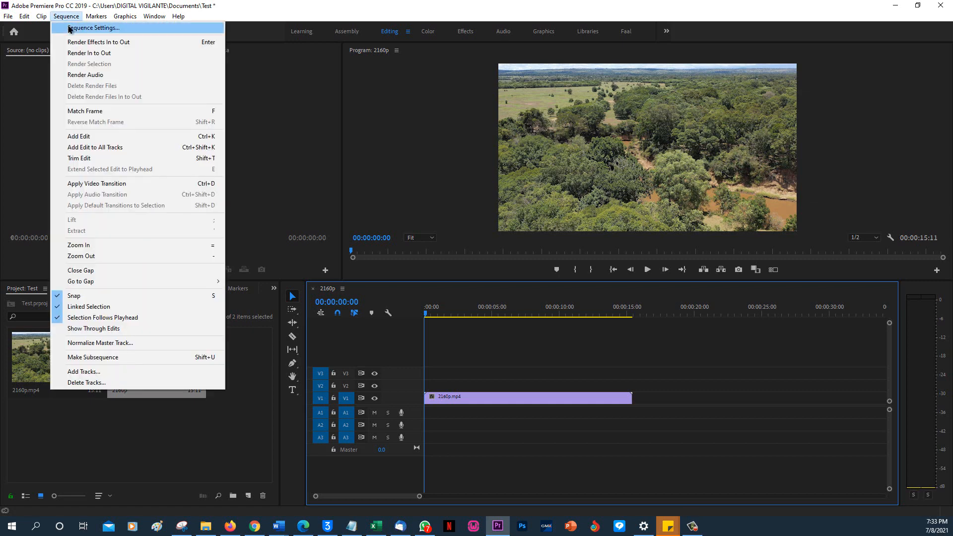
pyautogui.click(74, 28)
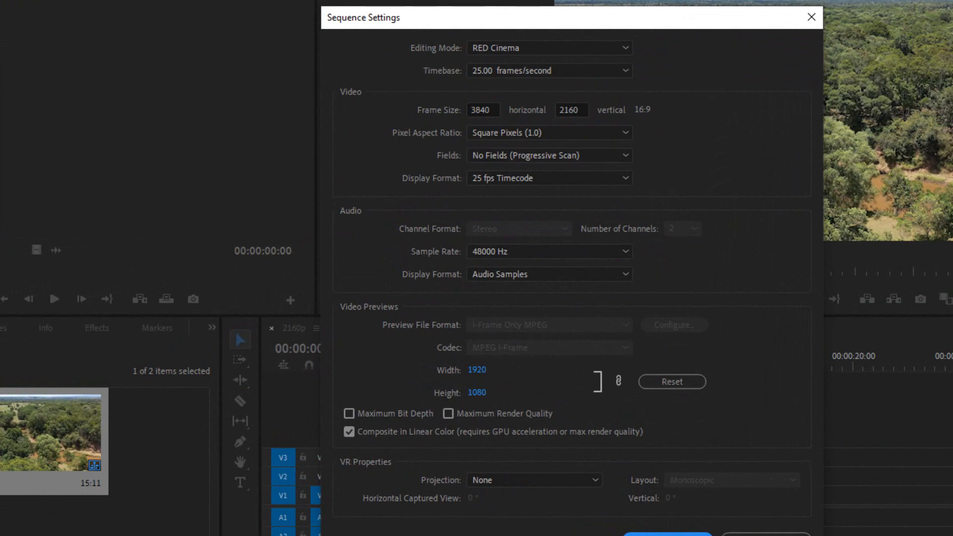
pyautogui.click(668, 534)
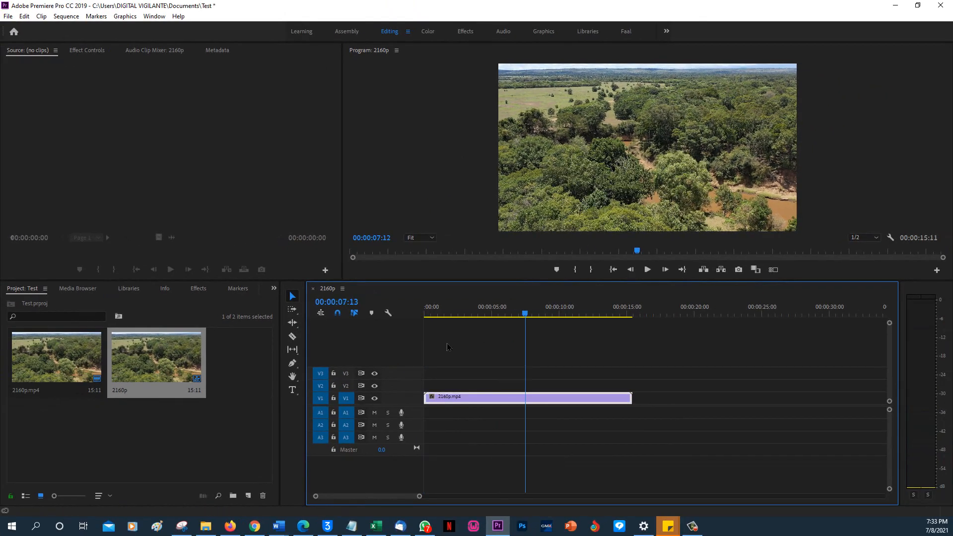
# Step: Return the playhead to the sequence start and compare the 2160p.mp4 clip with the 2160p sequence item in the project
pyautogui.press('Home')
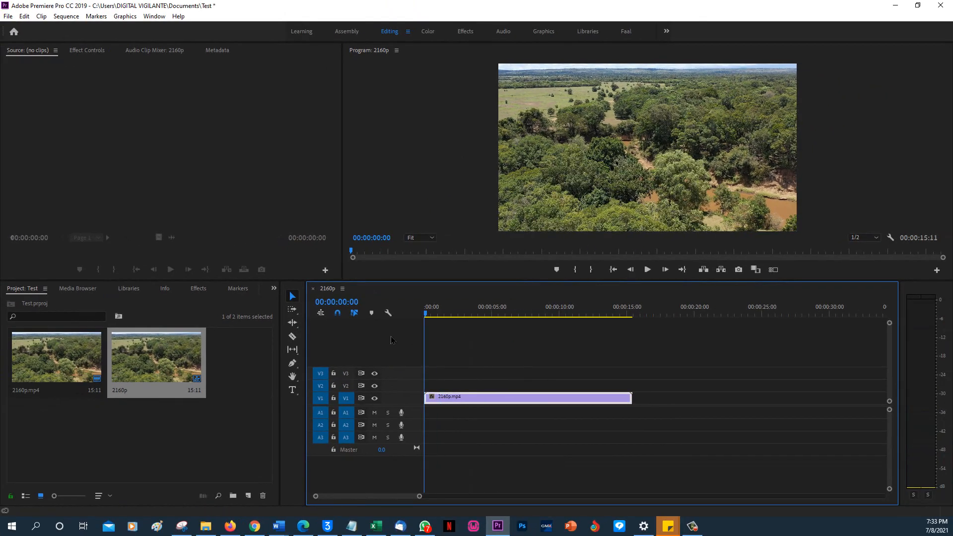
pyautogui.click(60, 372)
pyautogui.click(144, 370)
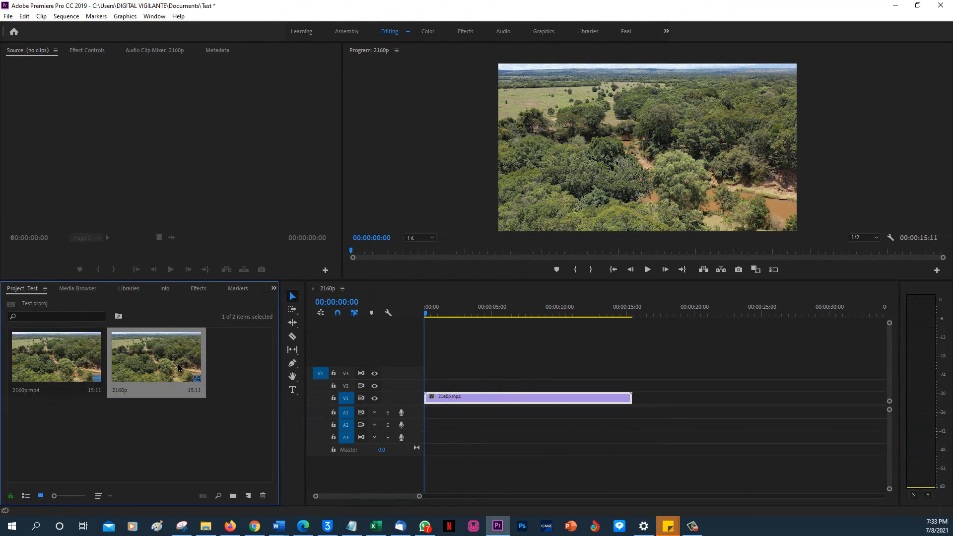
pyautogui.click(67, 371)
pyautogui.click(124, 368)
pyautogui.click(154, 370)
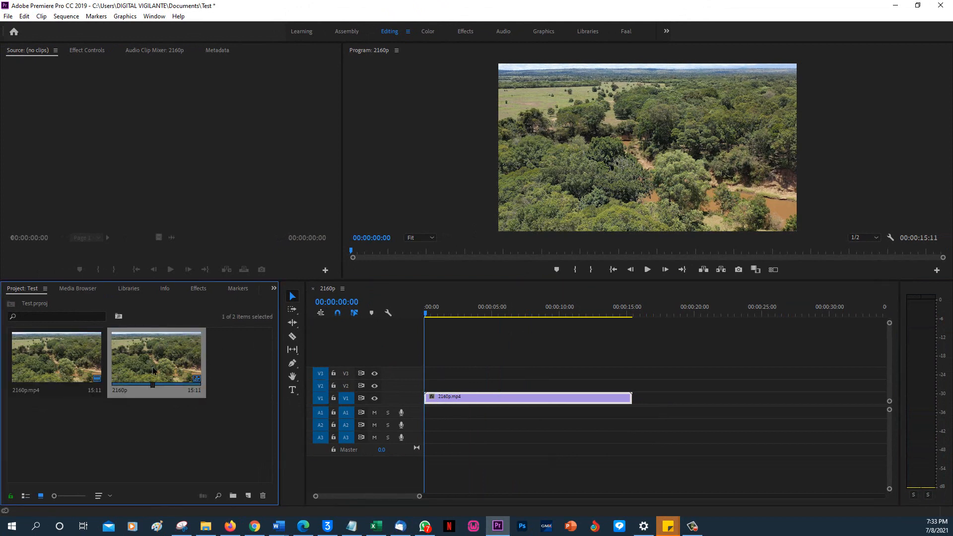
pyautogui.click(69, 365)
pyautogui.click(148, 363)
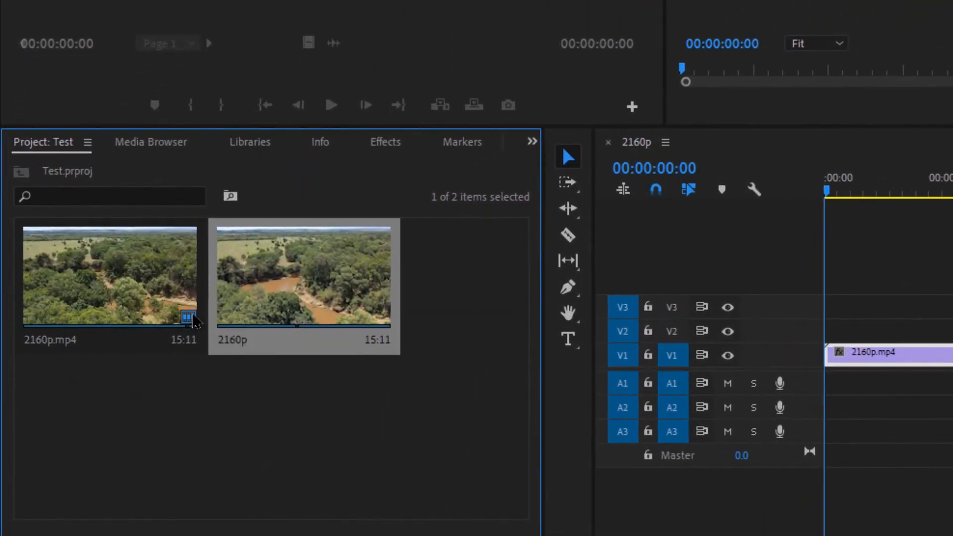
# Step: Examine the thumbnail badges that distinguish the 2160p.mp4 source clip from the 2160p sequence
pyautogui.click(368, 385)
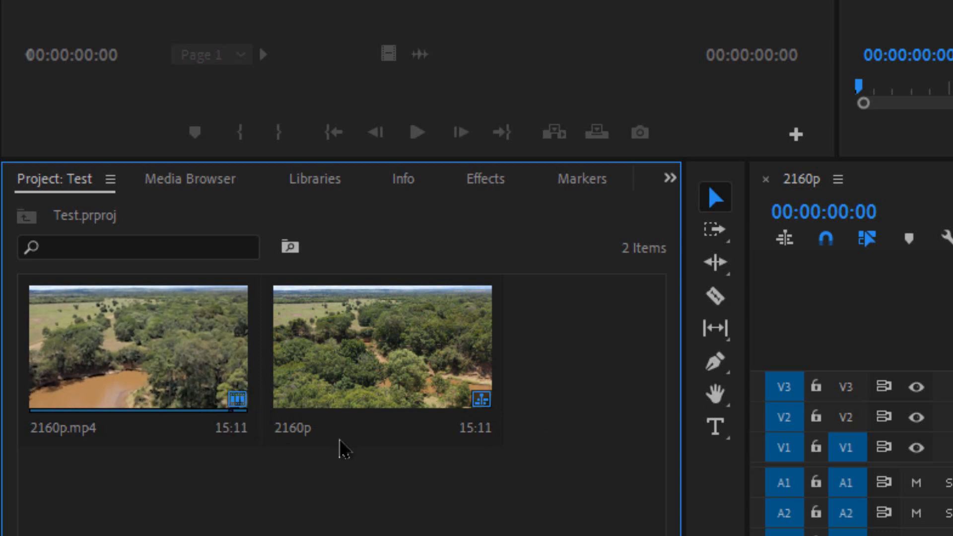
pyautogui.click(409, 385)
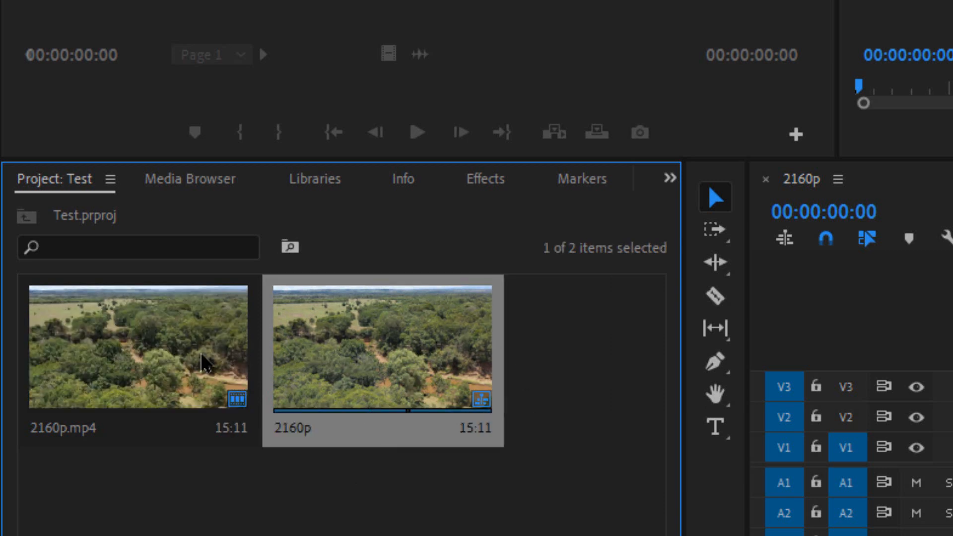
pyautogui.click(154, 392)
pyautogui.click(419, 370)
pyautogui.click(80, 370)
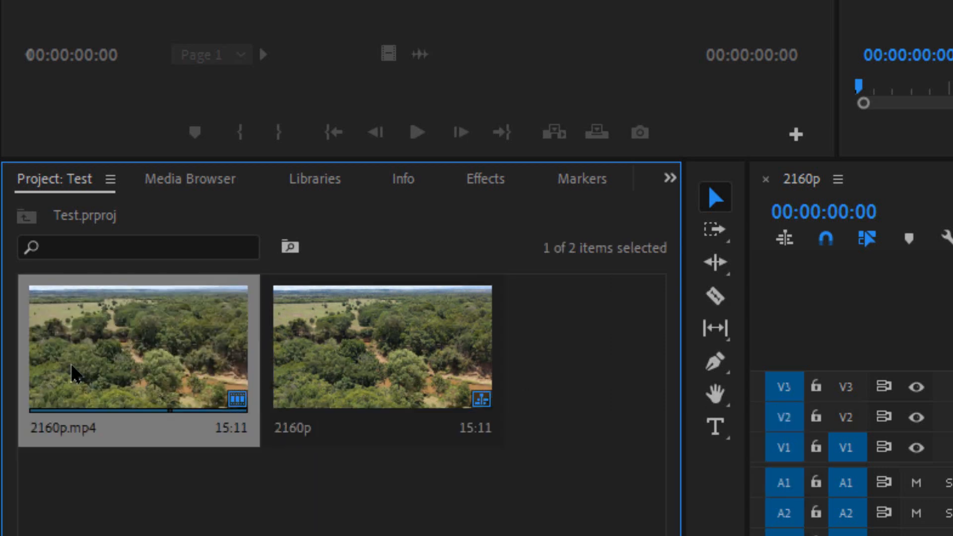
pyautogui.click(436, 379)
pyautogui.click(141, 377)
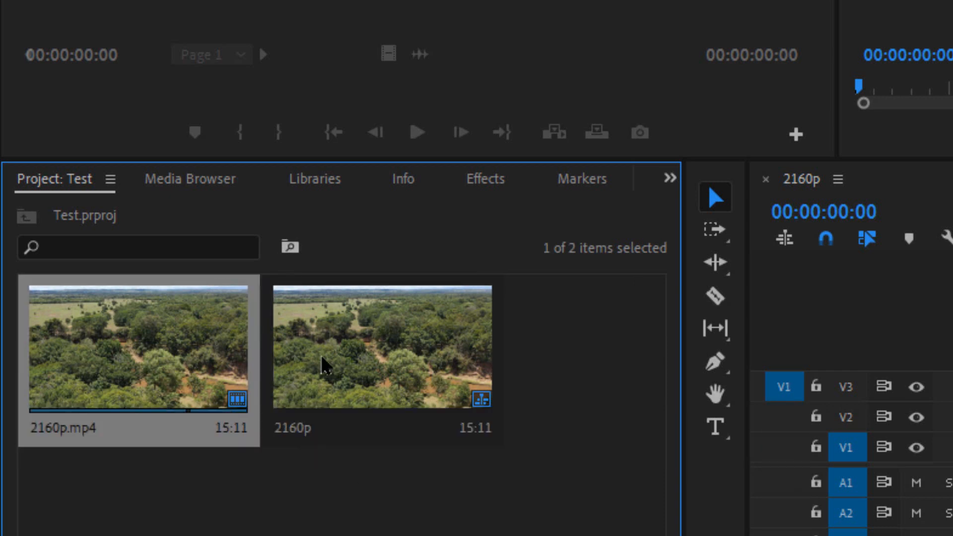
pyautogui.click(325, 365)
pyautogui.click(144, 377)
pyautogui.click(396, 383)
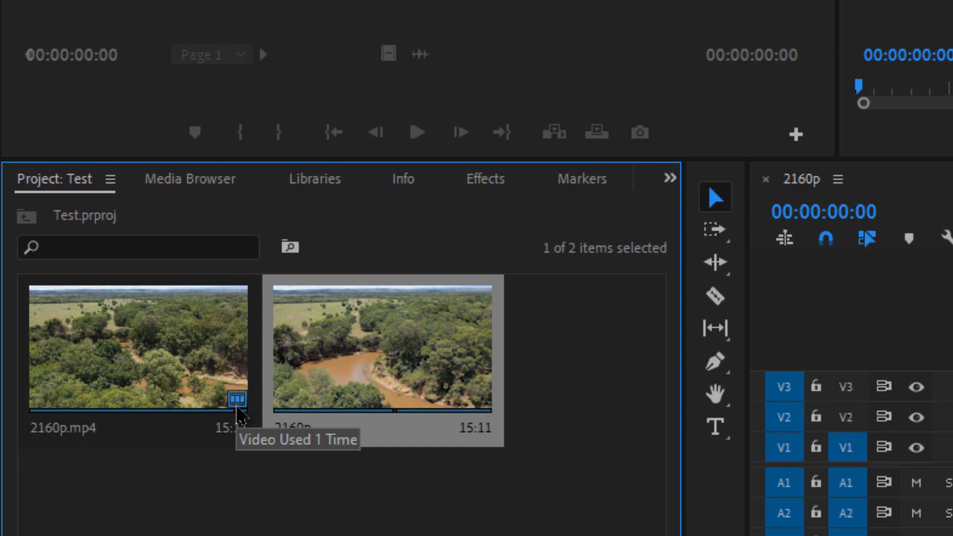
pyautogui.click(489, 520)
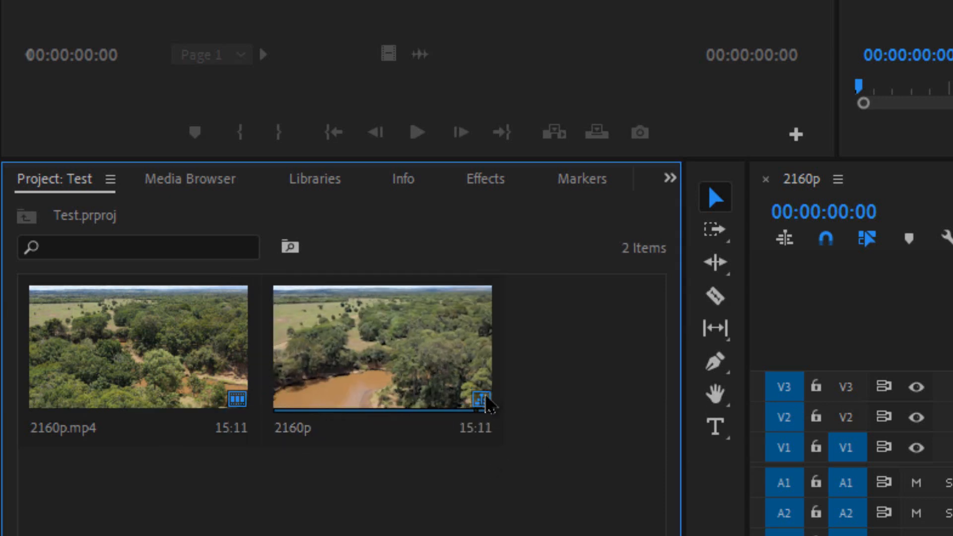
pyautogui.click(404, 371)
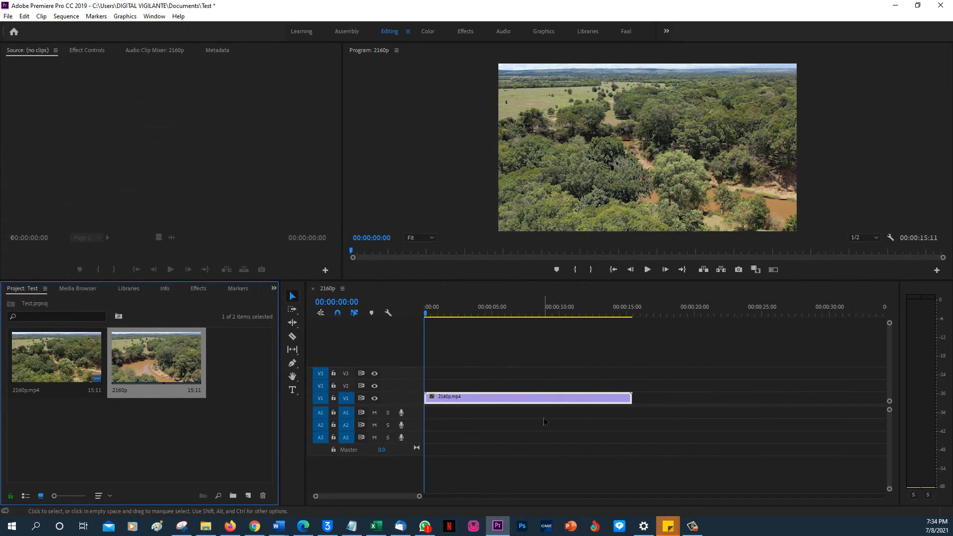
# Step: Clear the 2160p sequence from the project
pyautogui.rightClick(168, 367)
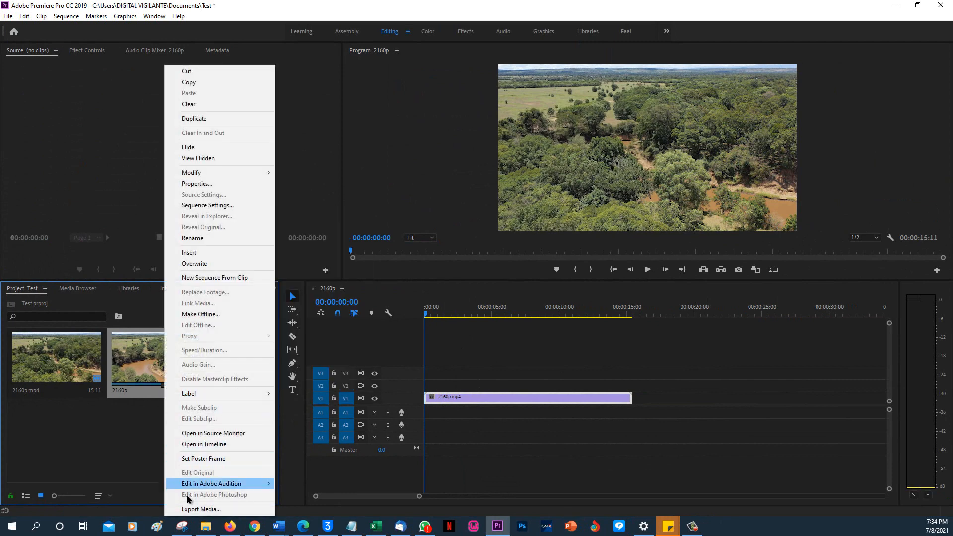
pyautogui.click(192, 104)
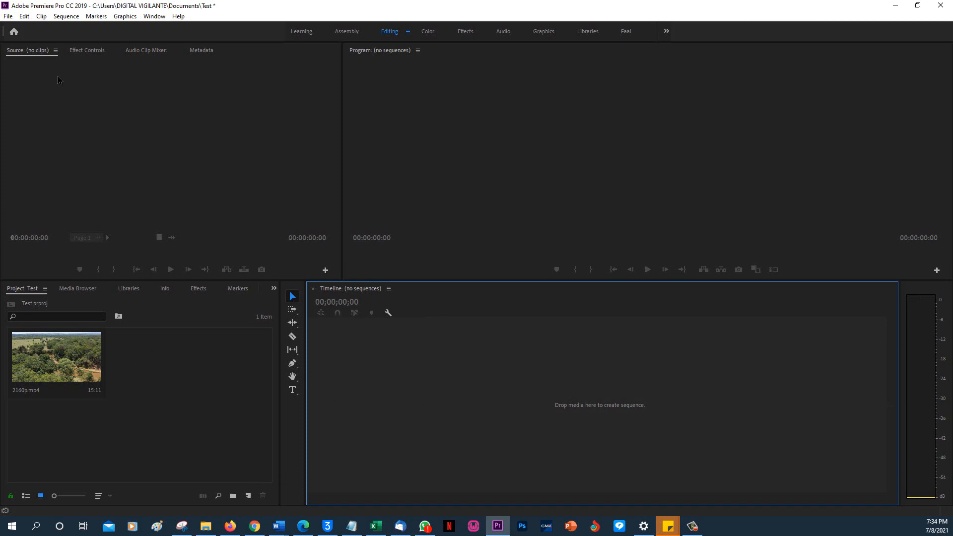
# Step: Undo the removal of the 2160p sequence and reopen it in the timeline
pyautogui.click(24, 16)
pyautogui.click(37, 31)
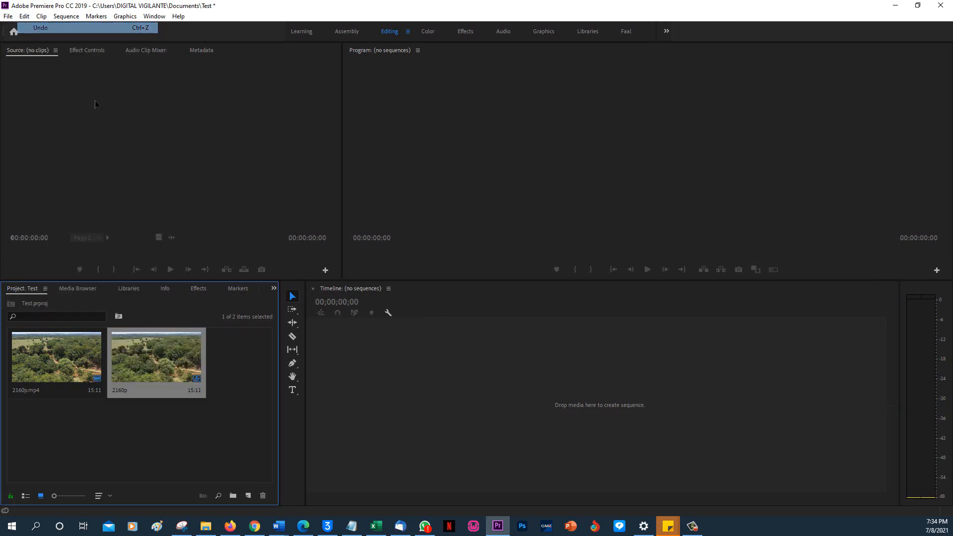
pyautogui.doubleClick(164, 362)
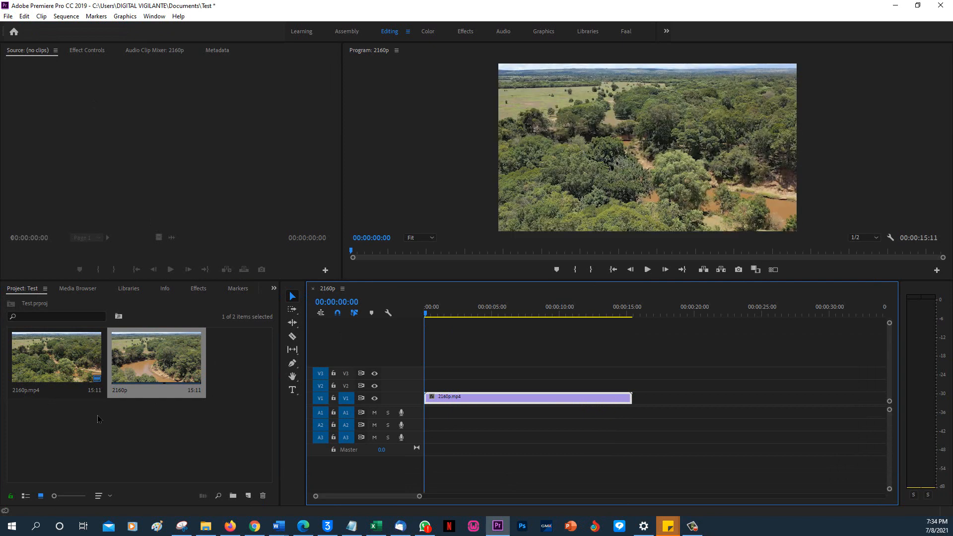
# Step: Import the 1080p.mp4 video into the project
pyautogui.click(203, 456)
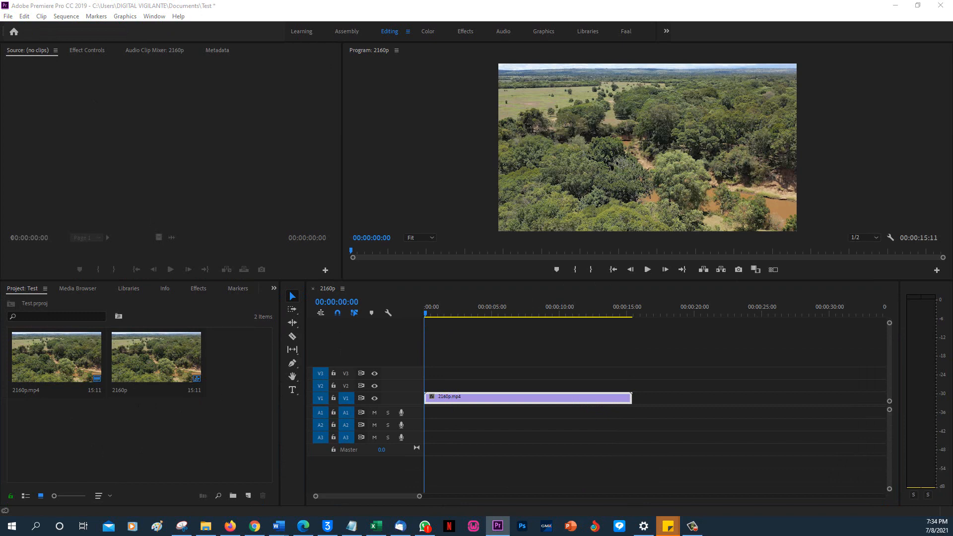
pyautogui.moveTo(952, 327); pyautogui.dragTo(149, 457)
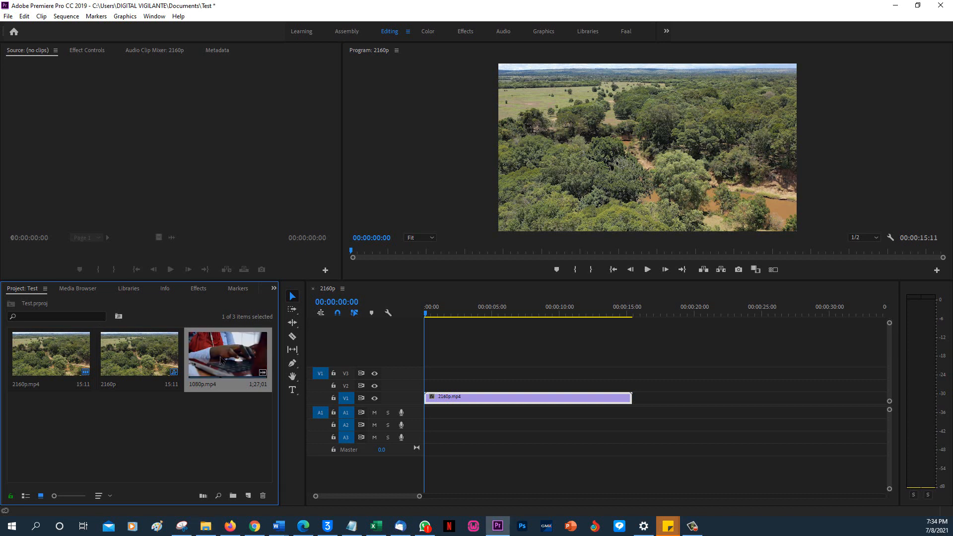
pyautogui.moveTo(224, 360); pyautogui.dragTo(112, 425)
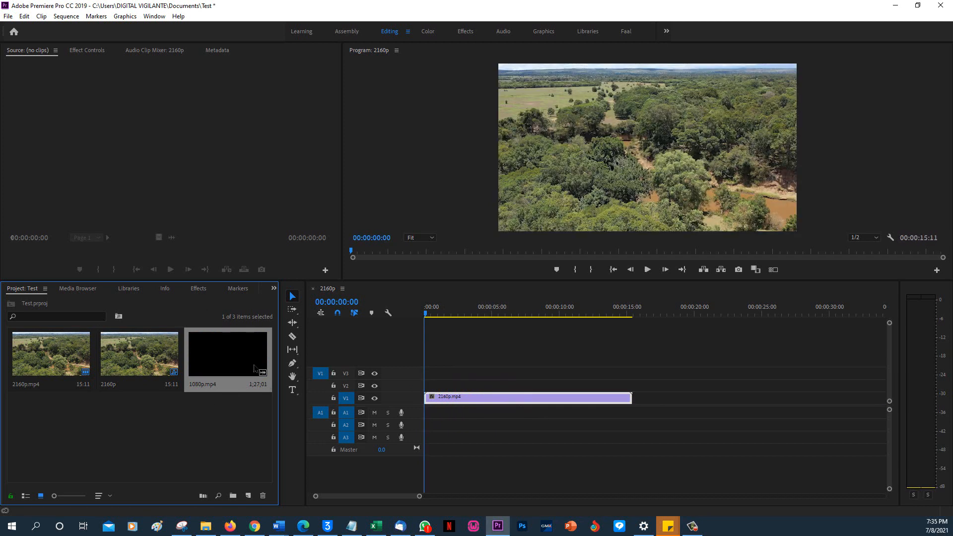
# Step: Open 1080p.mp4 in the Source monitor and mark its in point at 00;00;16;07 and out point at 00;00;39;23
pyautogui.doubleClick(242, 361)
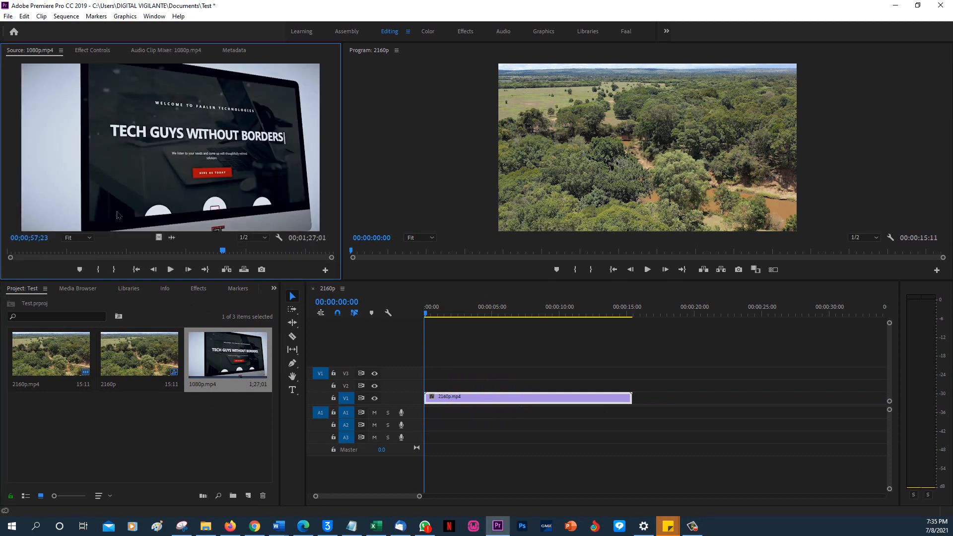
pyautogui.click(67, 254)
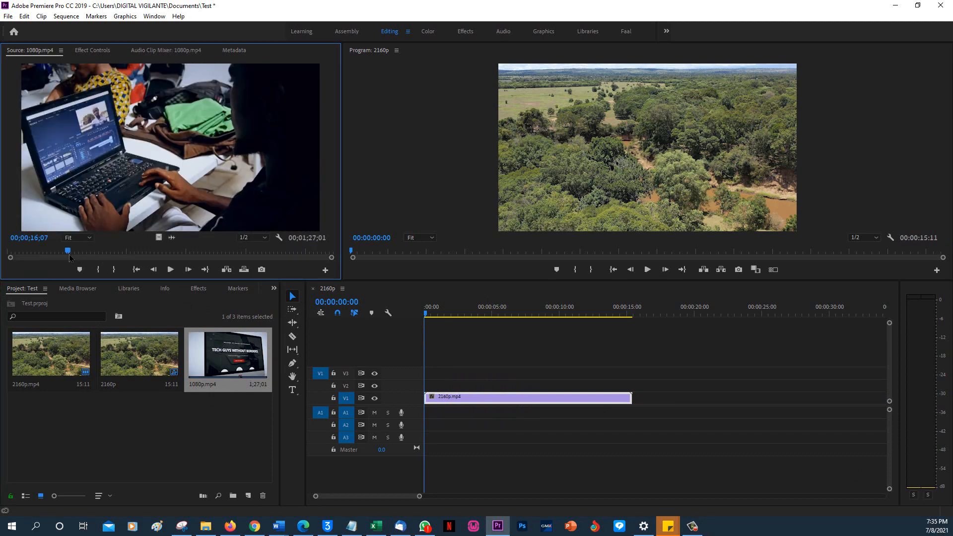
pyautogui.click(98, 270)
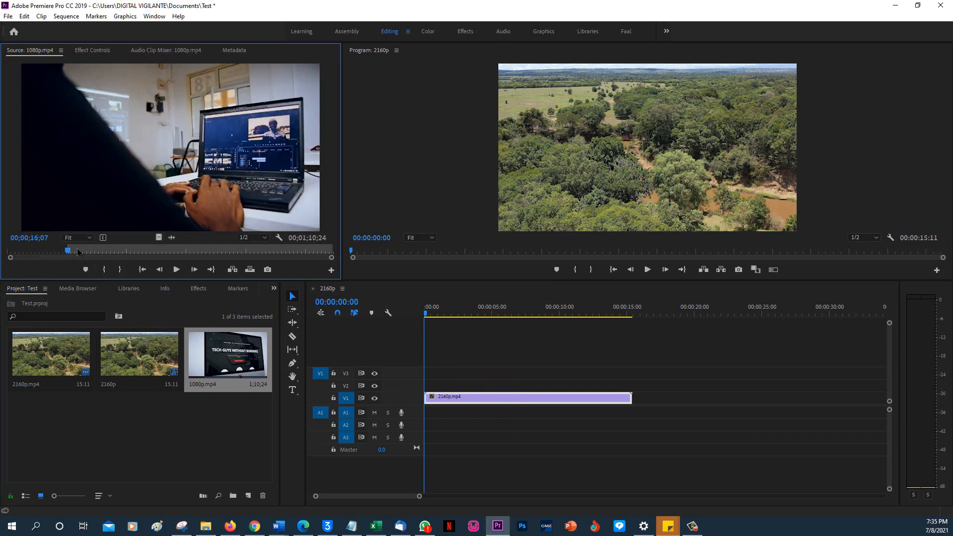
pyautogui.moveTo(68, 252); pyautogui.dragTo(157, 259)
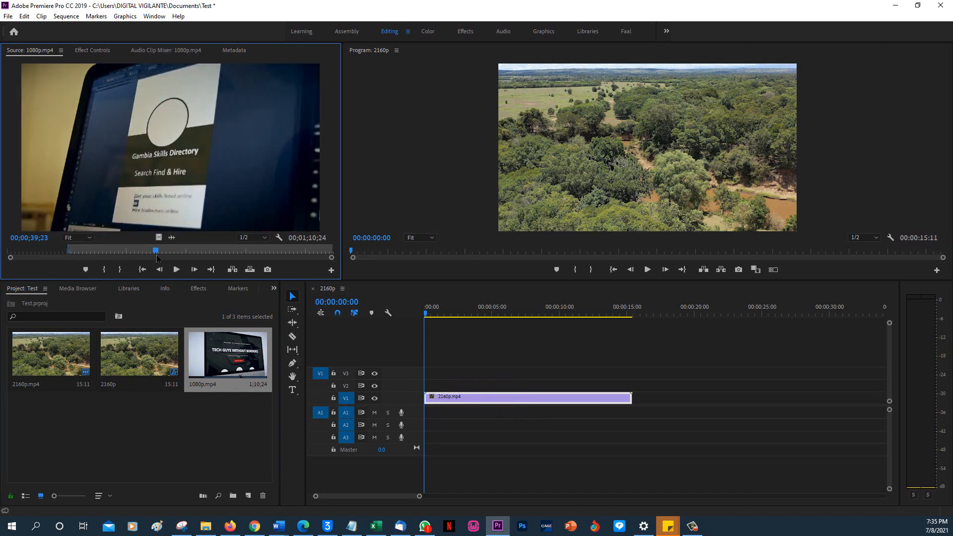
pyautogui.click(120, 270)
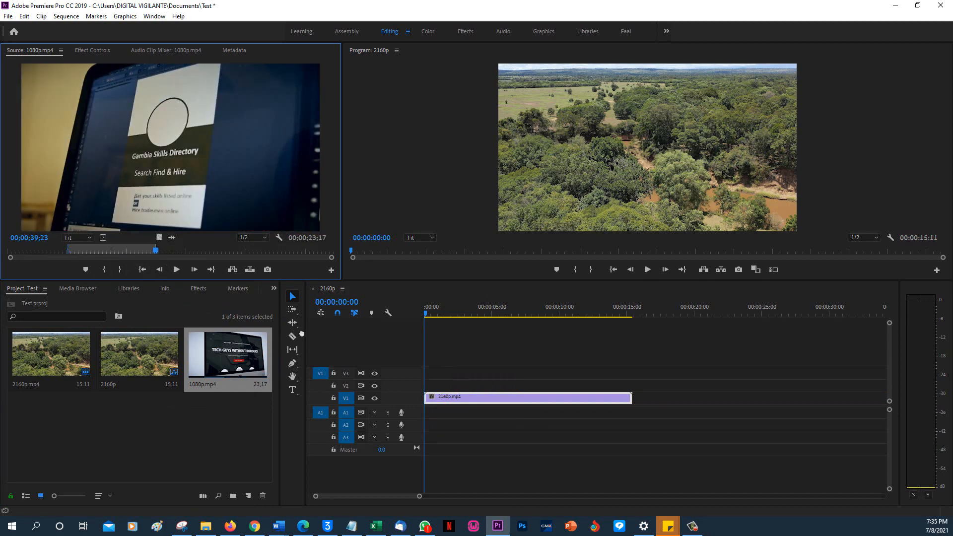
# Step: Place only the video of the marked 1080p.mp4 range on V2 at the sequence start and trim it to the 2160p.mp4 clip's end
pyautogui.moveTo(302, 334); pyautogui.dragTo(431, 388)
pyautogui.moveTo(426, 390); pyautogui.dragTo(426, 389)
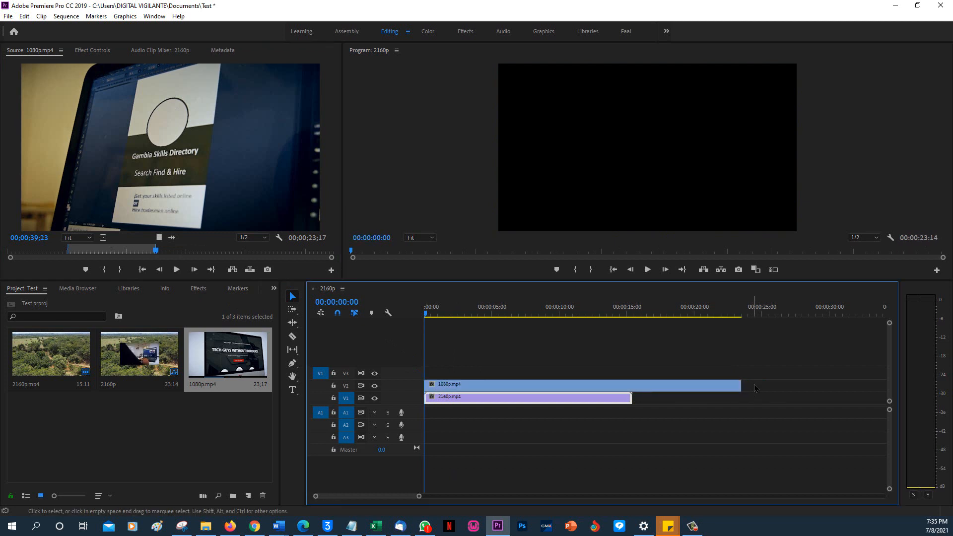
pyautogui.moveTo(629, 397); pyautogui.dragTo(630, 394)
# Step: Scrub the sequence to 00:00:07:15 to examine how the 1080p.mp4 overlay fits the 2160p frame
pyautogui.moveTo(457, 312); pyautogui.dragTo(469, 312)
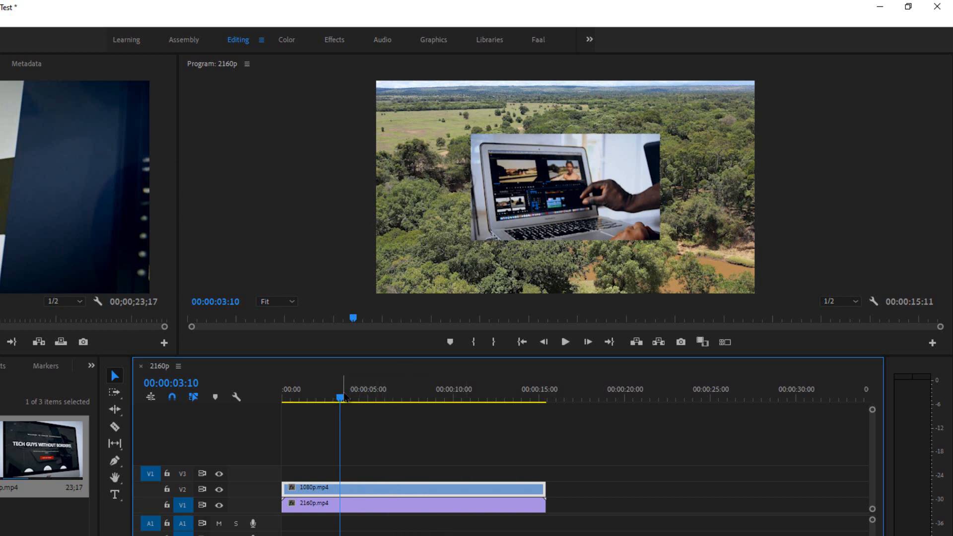
pyautogui.moveTo(341, 397); pyautogui.dragTo(374, 472)
pyautogui.rightClick(374, 493)
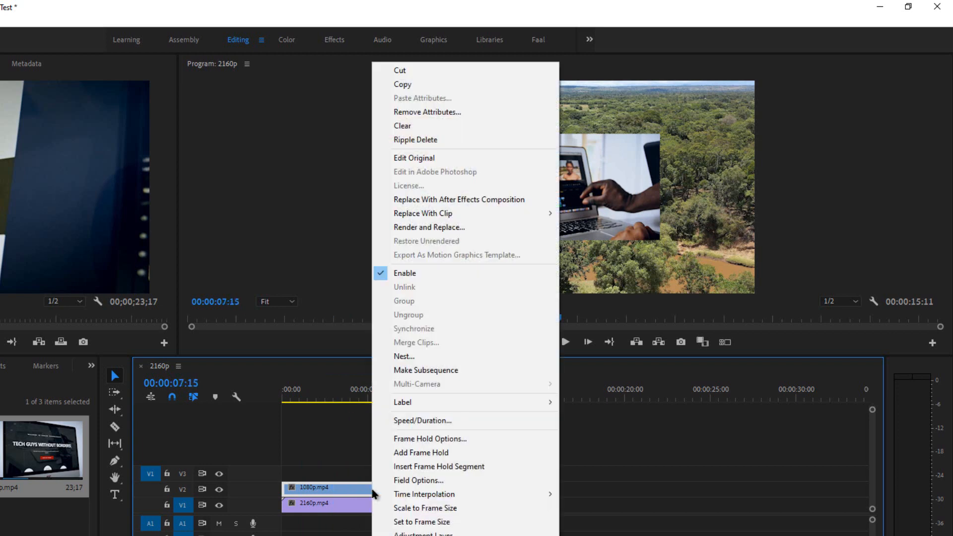
pyautogui.click(341, 492)
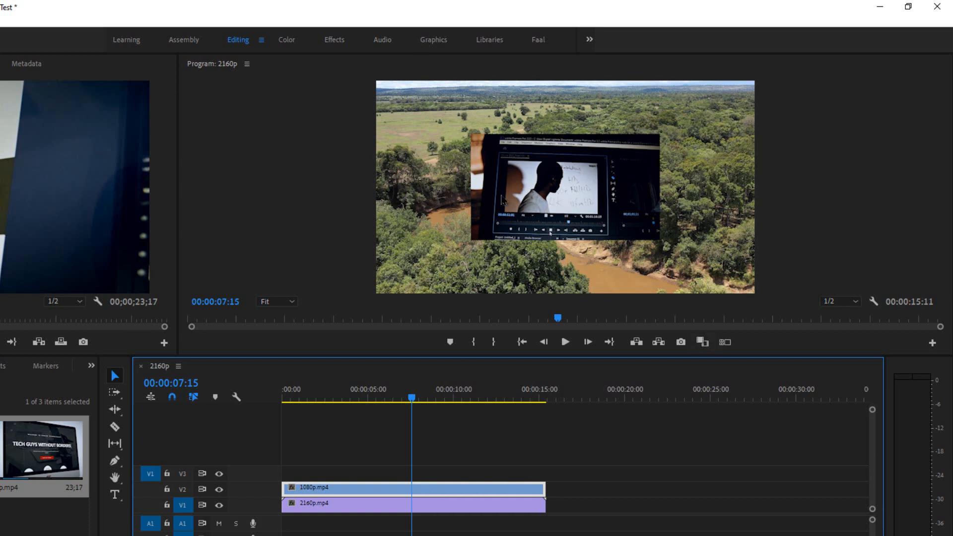
# Step: Try scaling the 1080p.mp4 clip up in the Program monitor until it fills the frame, and undo the change
pyautogui.click(565, 186)
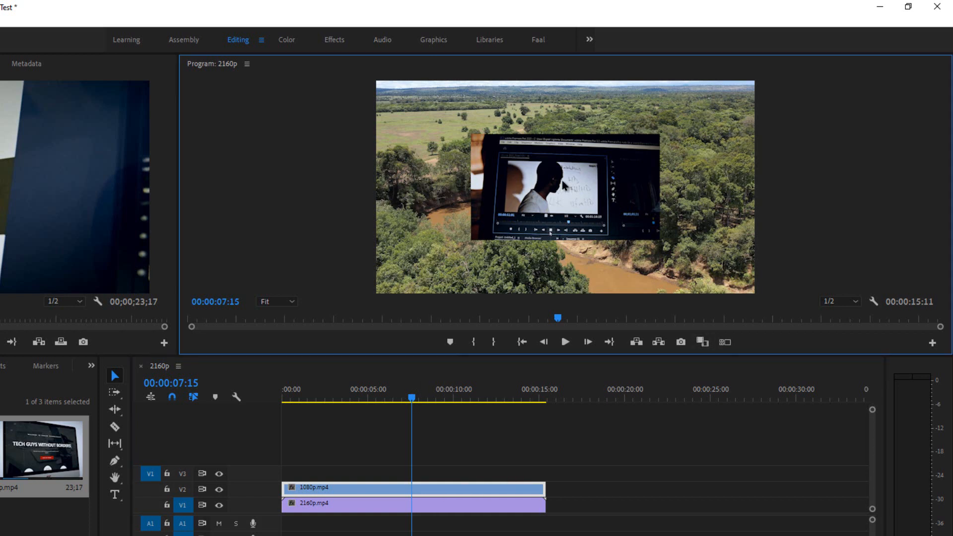
pyautogui.click(565, 185)
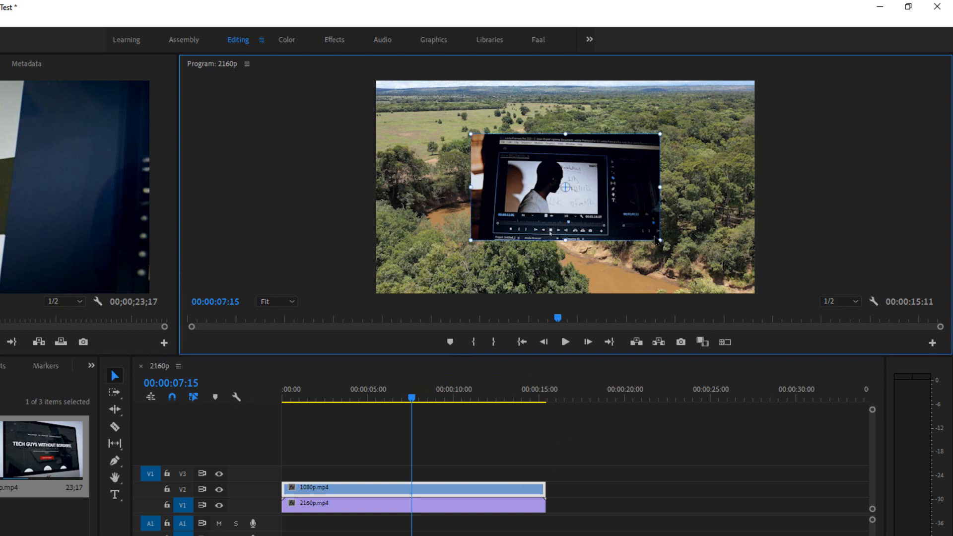
pyautogui.moveTo(656, 238); pyautogui.dragTo(768, 312)
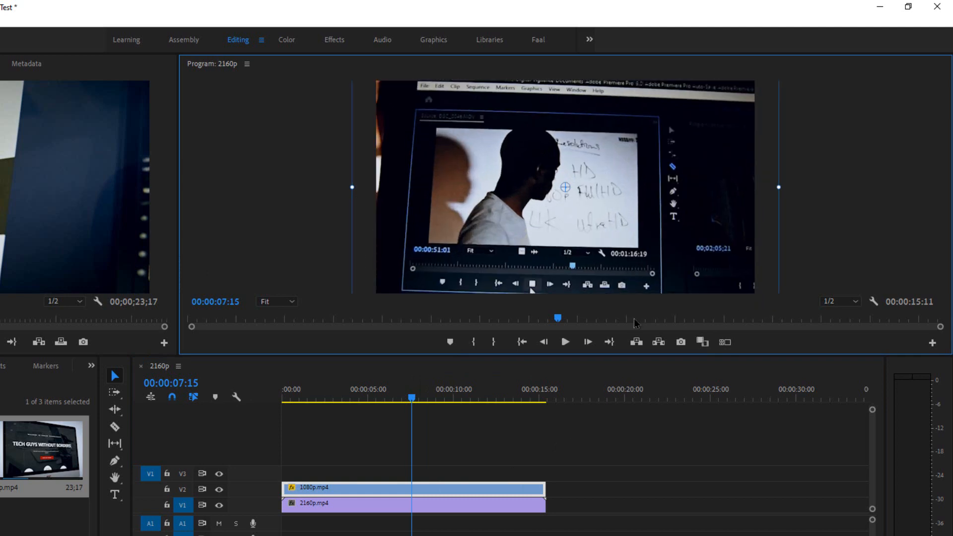
pyautogui.hotkey('ctrl', 'z')
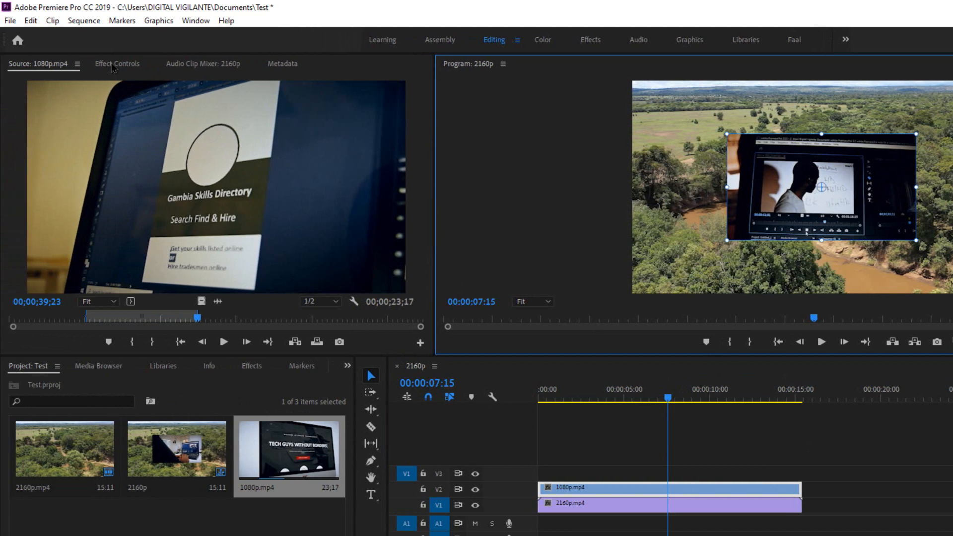
# Step: Try raising the 1080p.mp4 clip's Scale value to about 164 in its Motion properties, and undo the change
pyautogui.click(114, 64)
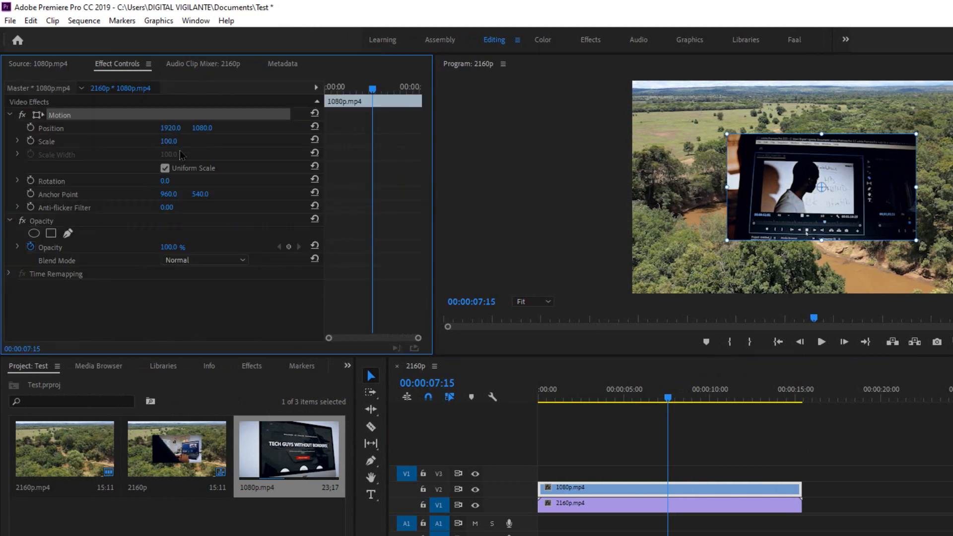
pyautogui.moveTo(169, 142); pyautogui.dragTo(213, 150)
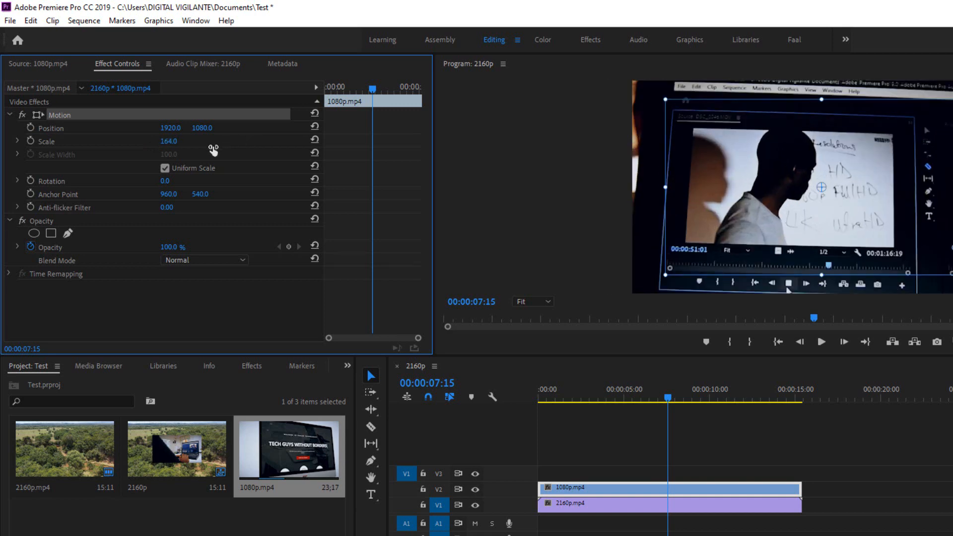
pyautogui.hotkey('ctrl', 'z')
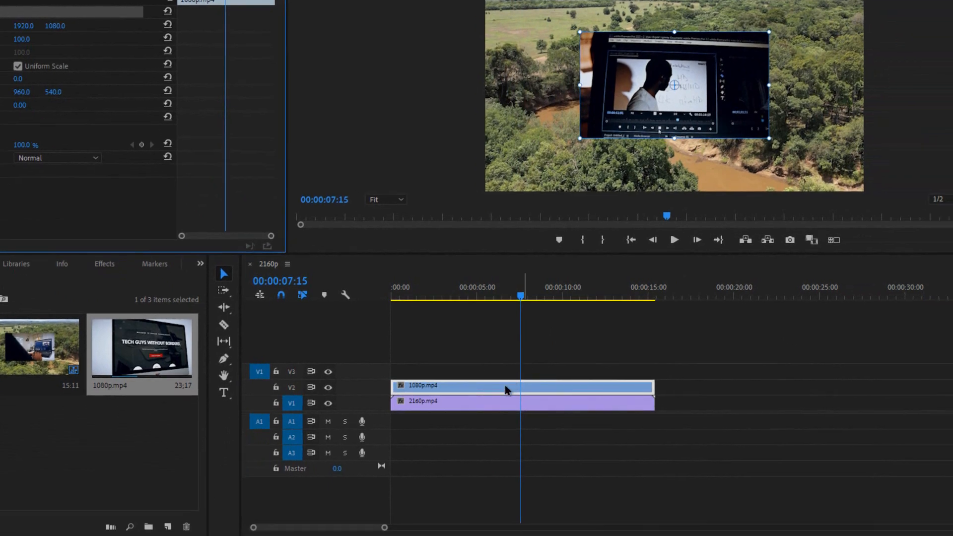
# Step: Apply Set to Frame Size to the 1080p.mp4 clip on V2 and scrub the sequence to check how it fills the frame
pyautogui.rightClick(501, 393)
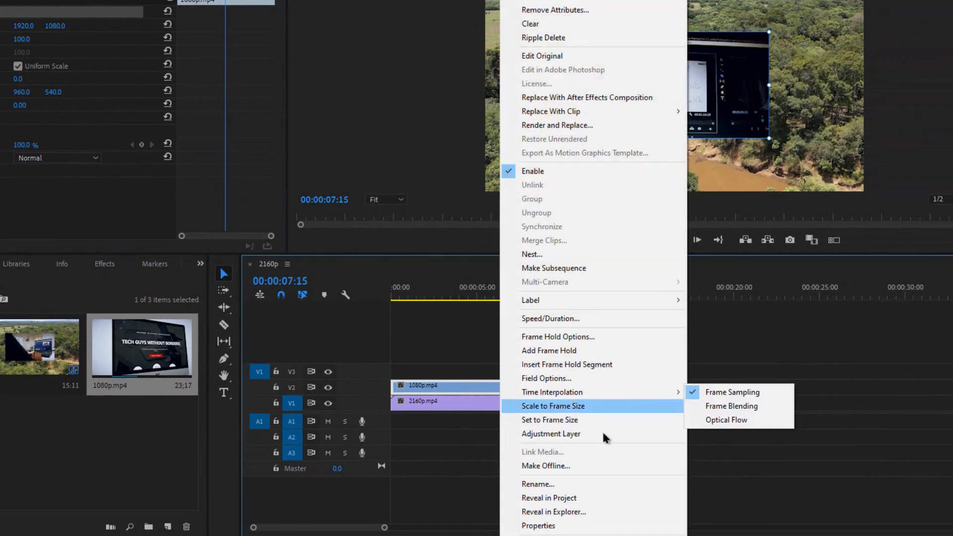
pyautogui.click(562, 420)
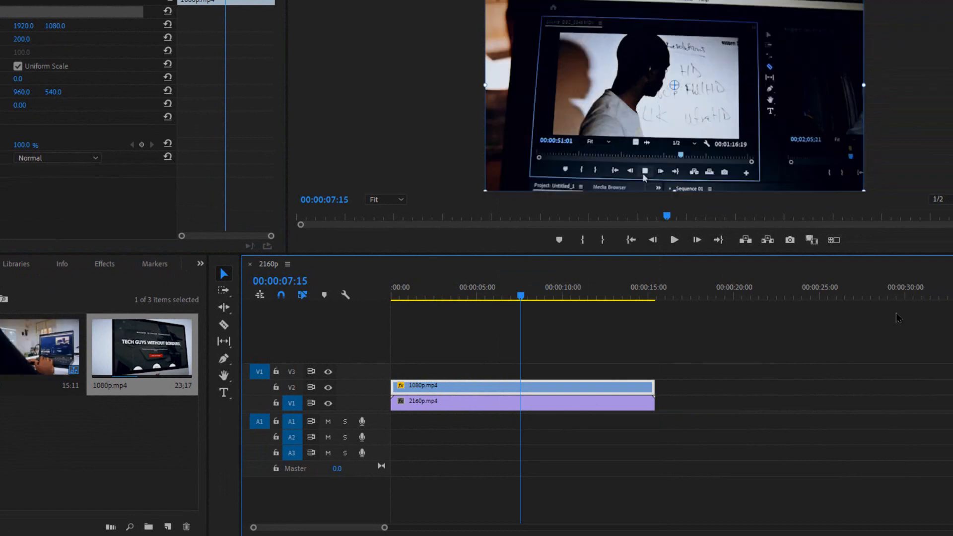
pyautogui.click(430, 313)
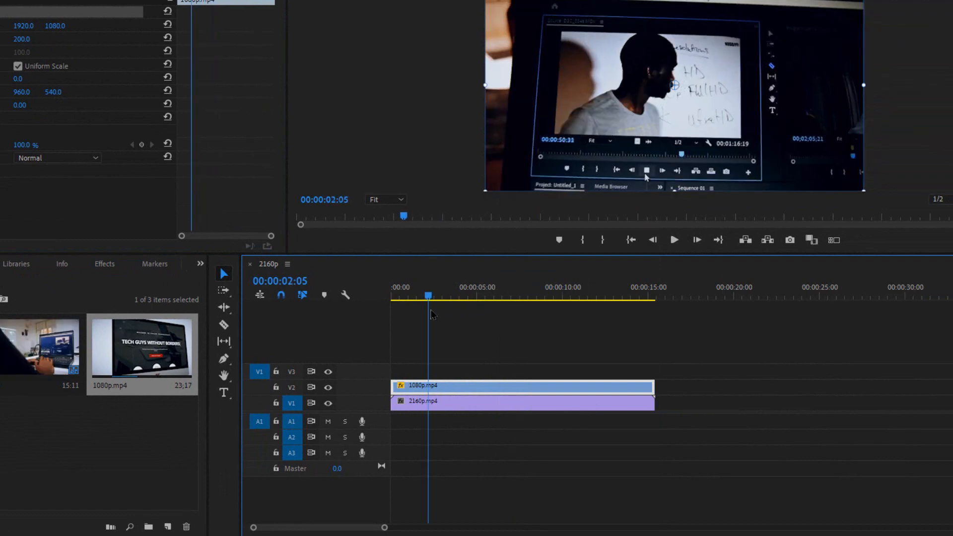
pyautogui.click(480, 308)
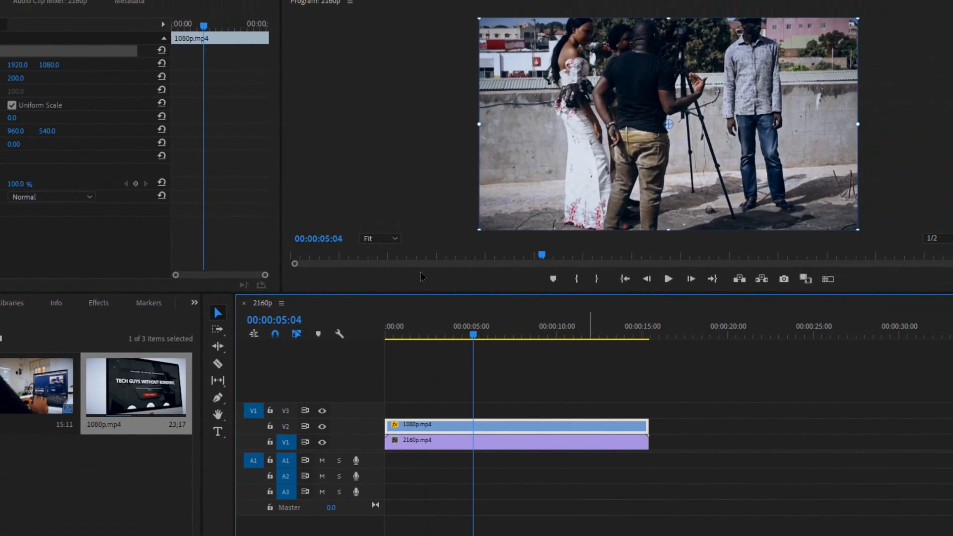
pyautogui.moveTo(460, 336); pyautogui.dragTo(434, 336)
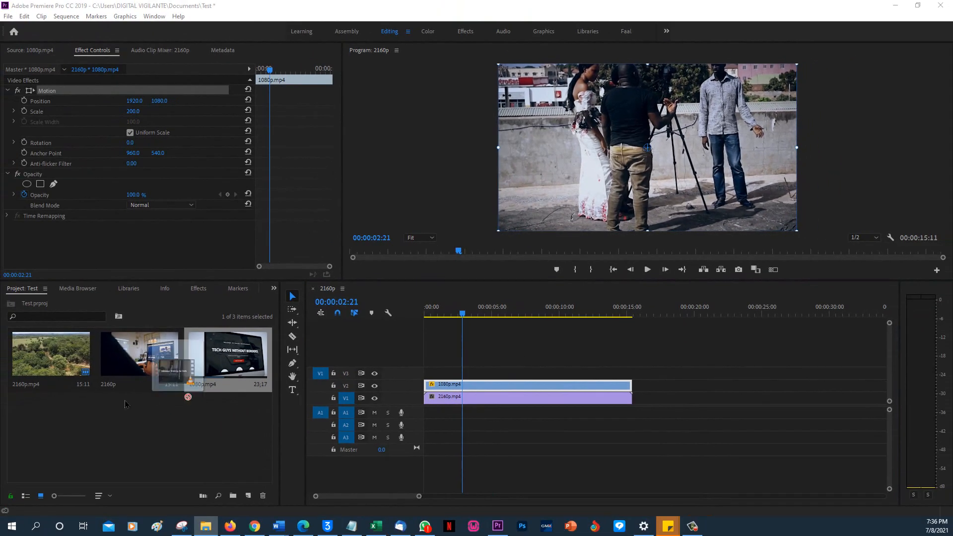
# Step: Import 720p.mp4 into the project and mark a source range of it with the out point at 00:00:10:28
pyautogui.moveTo(188, 397); pyautogui.dragTo(165, 438)
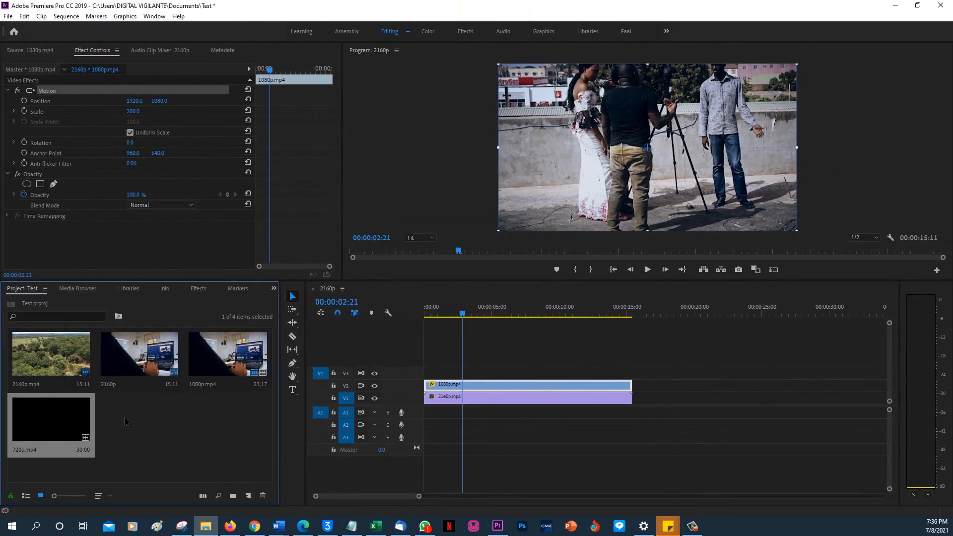
pyautogui.doubleClick(44, 428)
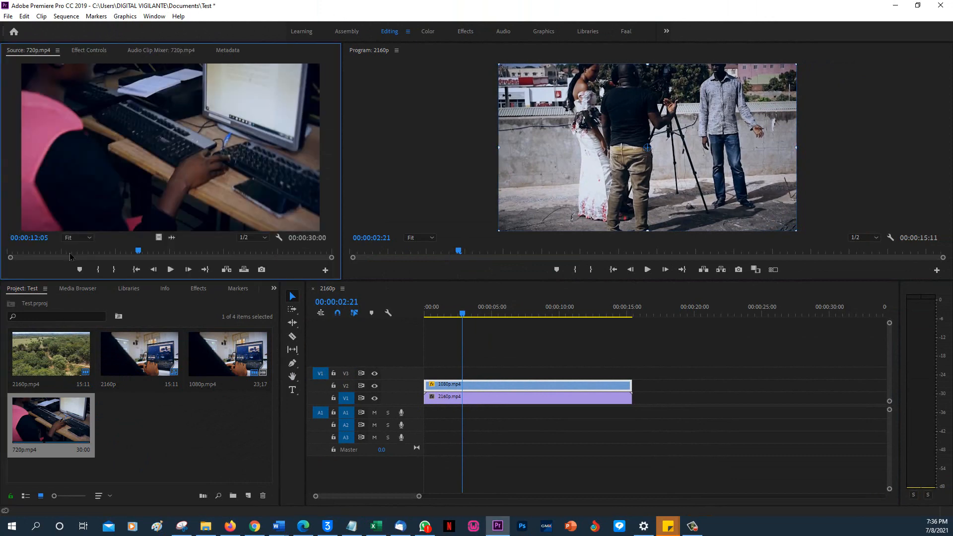
pyautogui.click(100, 270)
pyautogui.click(121, 251)
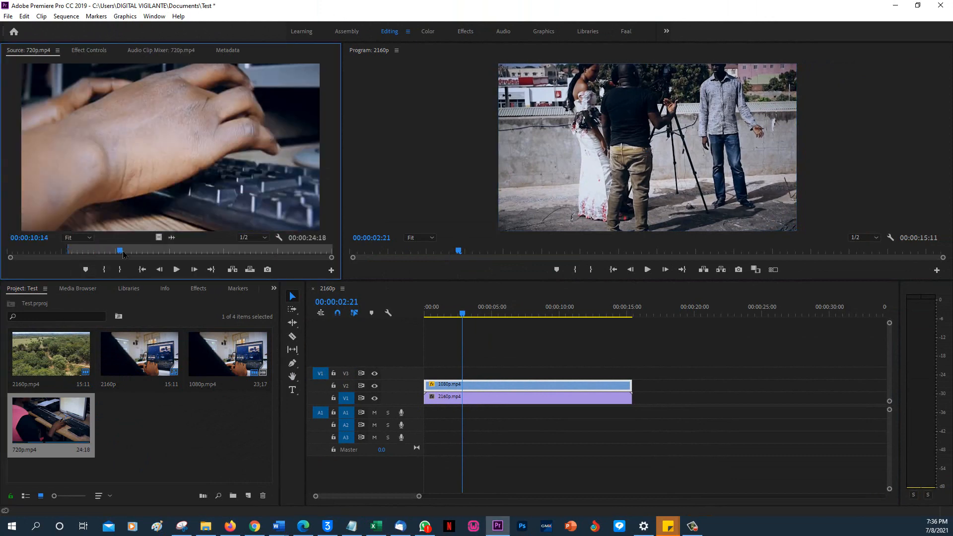
pyautogui.click(122, 272)
# Step: Place only the video of the marked 720p.mp4 range on V3 at about 00:00:02:03 and scrub through it to 00:00:05:23
pyautogui.moveTo(157, 237); pyautogui.dragTo(453, 381)
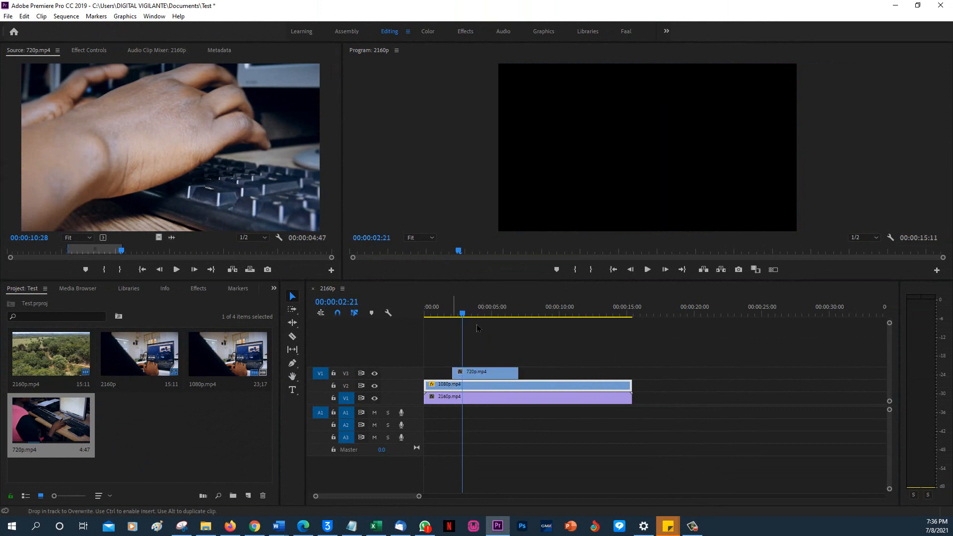
pyautogui.click(469, 313)
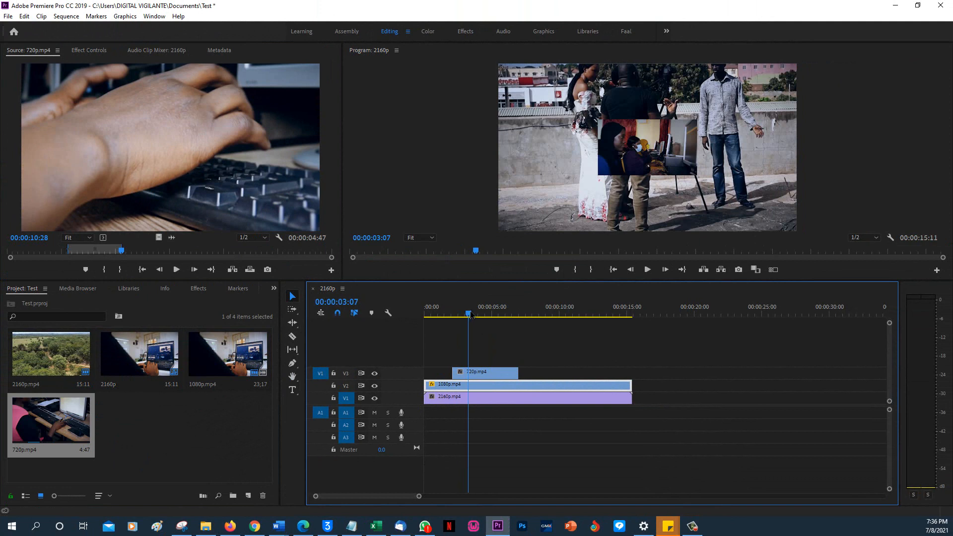
pyautogui.moveTo(471, 313); pyautogui.dragTo(480, 313)
pyautogui.click(494, 376)
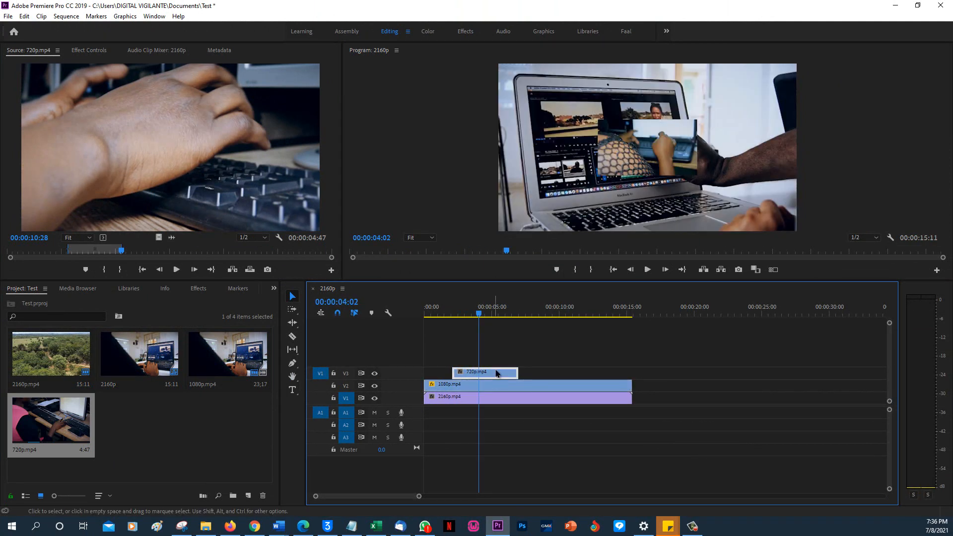
pyautogui.moveTo(479, 315); pyautogui.dragTo(506, 316)
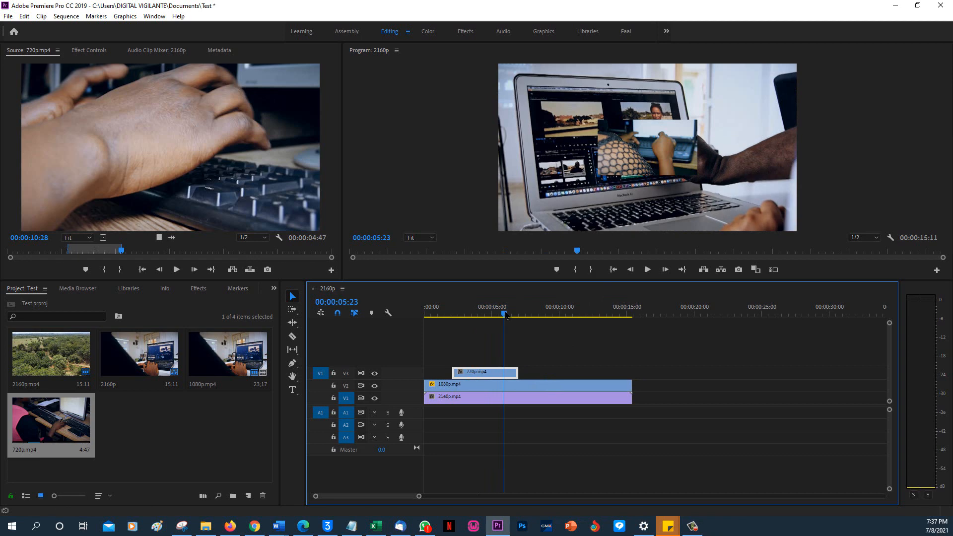
# Step: Apply Set to Frame Size to the 720p.mp4 clip on V3 and return the playhead to the sequence start
pyautogui.rightClick(494, 376)
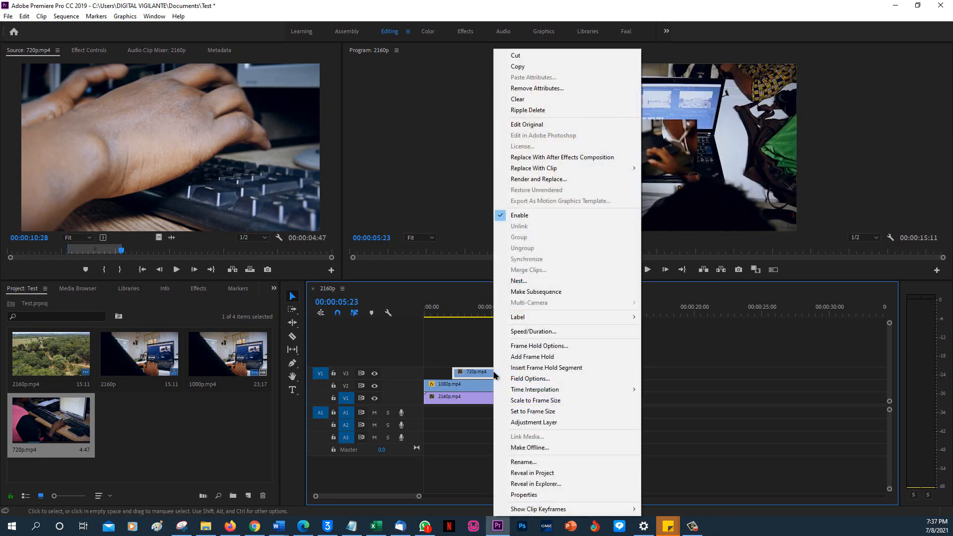
pyautogui.click(530, 412)
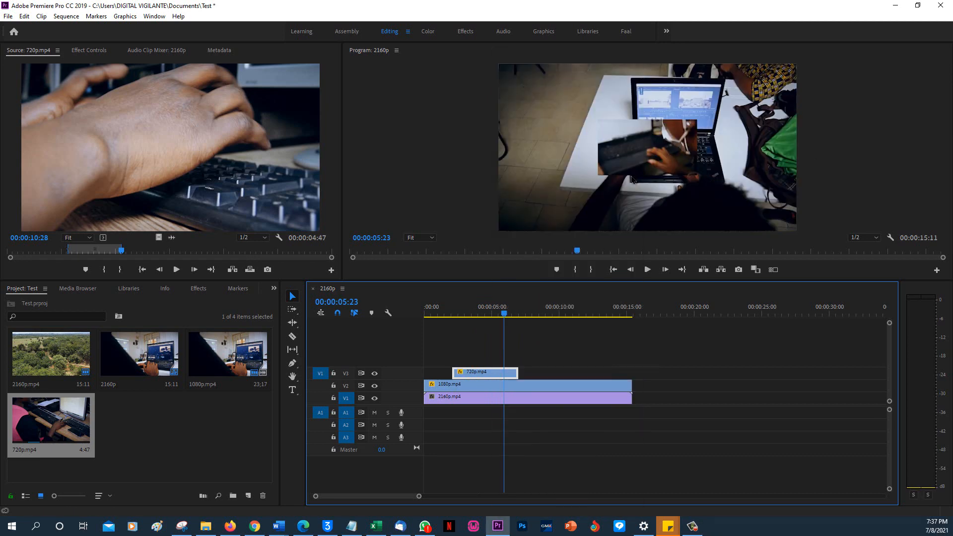
pyautogui.click(525, 316)
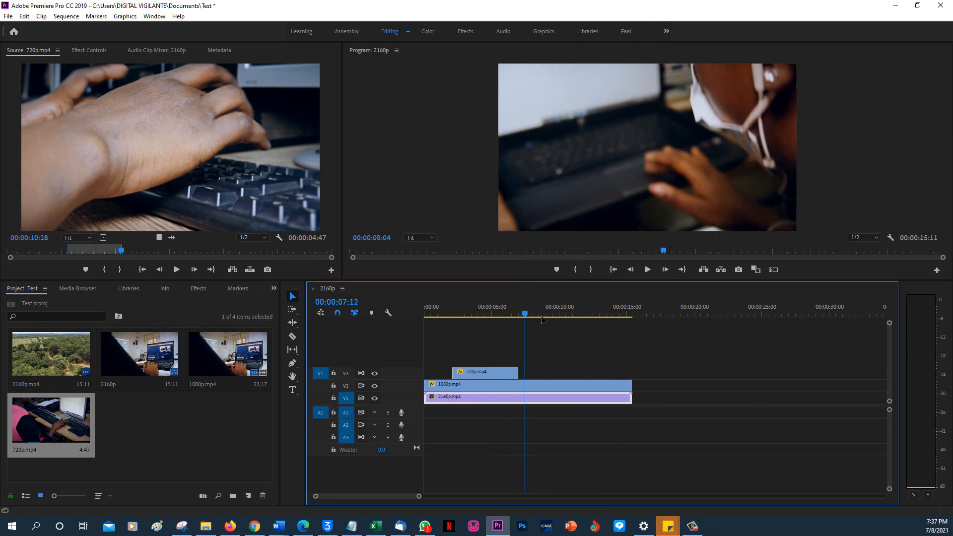
pyautogui.press('Home')
# Step: Delete the 720p.mp4, 1080p.mp4 and 2160p.mp4 clips from the sequence, leaving its tracks empty
pyautogui.click(501, 376)
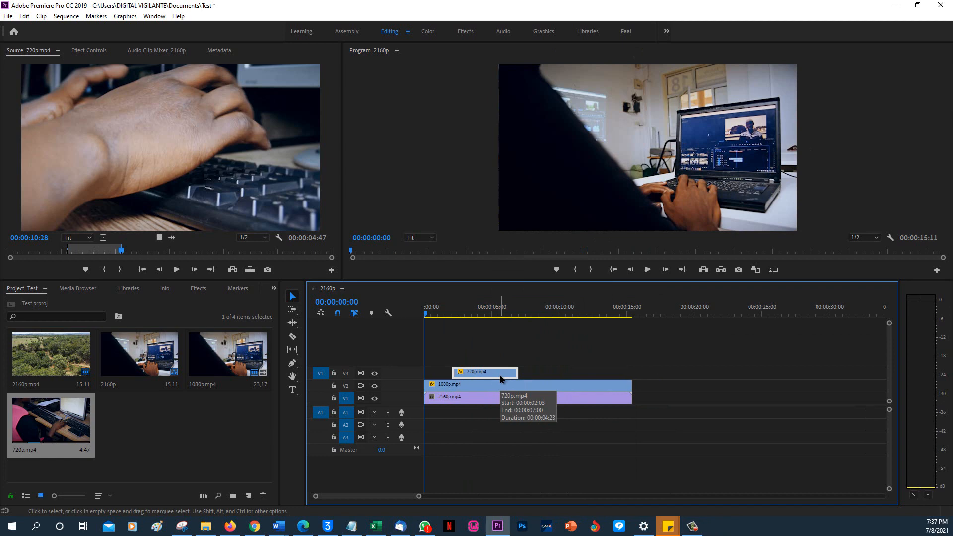
pyautogui.press('Delete')
pyautogui.click(496, 388)
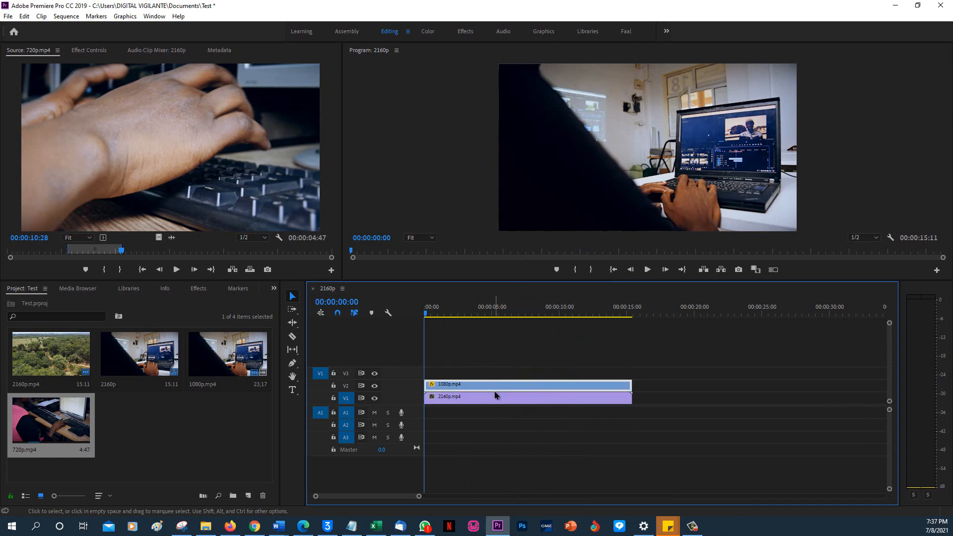
pyautogui.press('Delete')
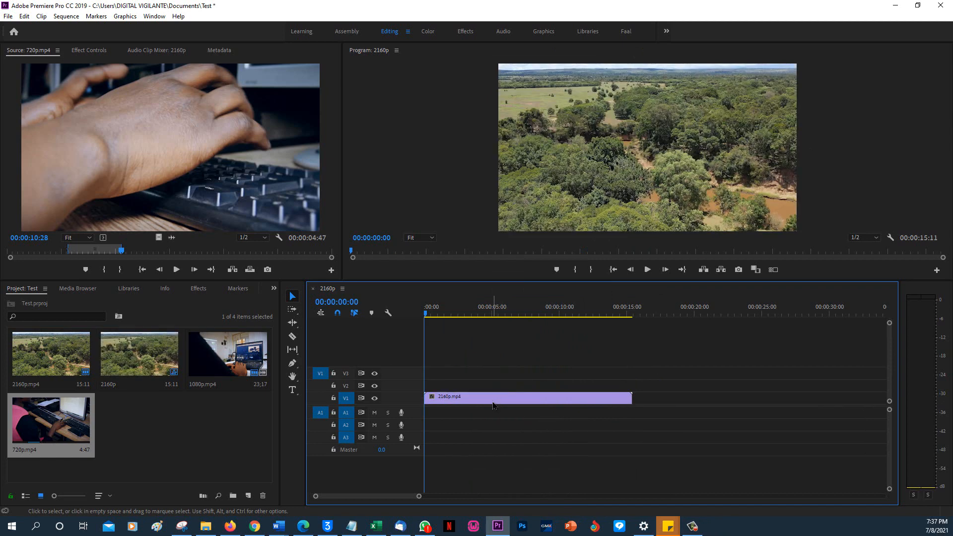
pyautogui.click(493, 403)
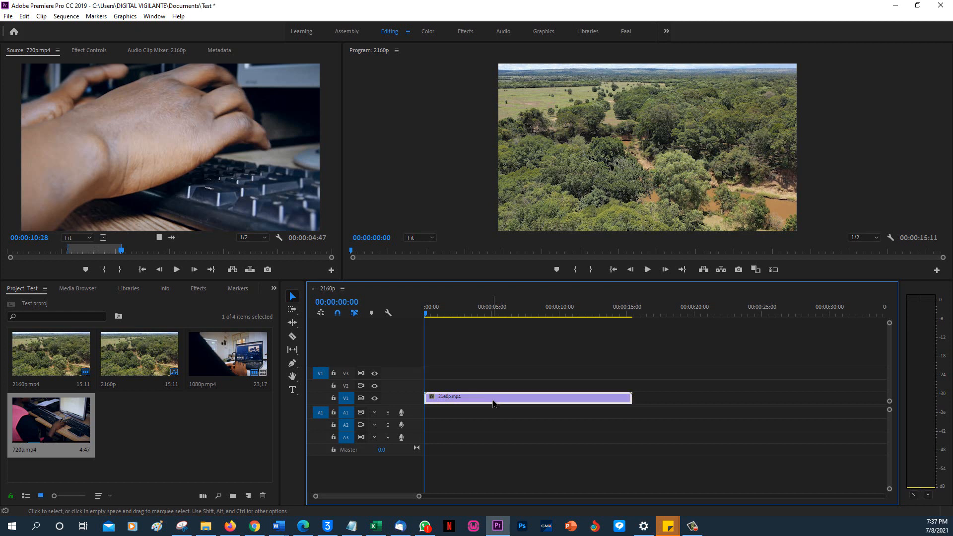
pyautogui.press('Delete')
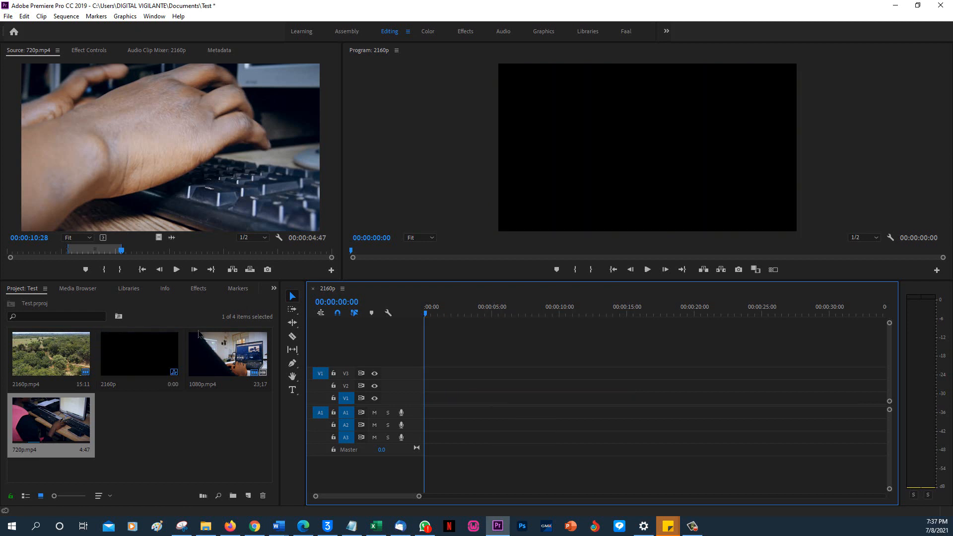
# Step: Delete the empty 2160p sequence from the project
pyautogui.click(159, 355)
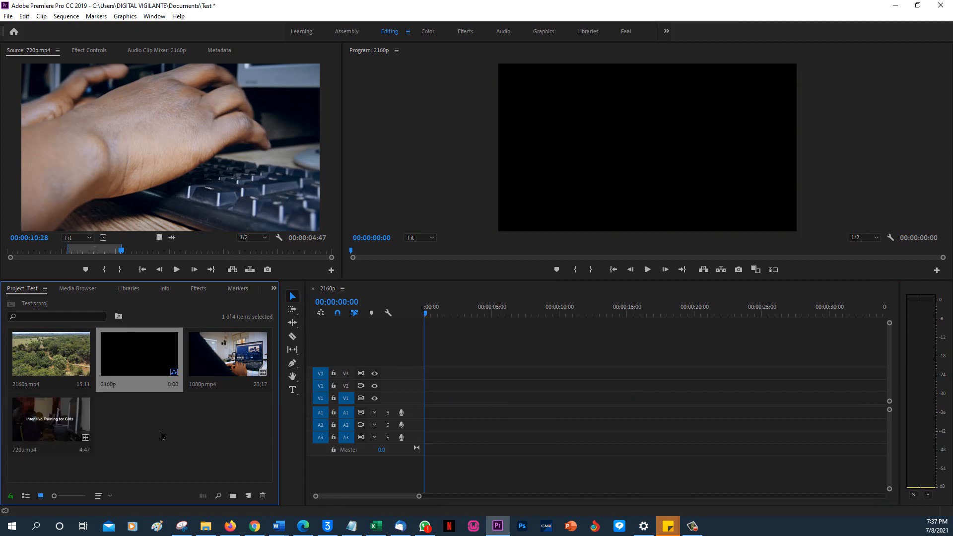
pyautogui.rightClick(147, 365)
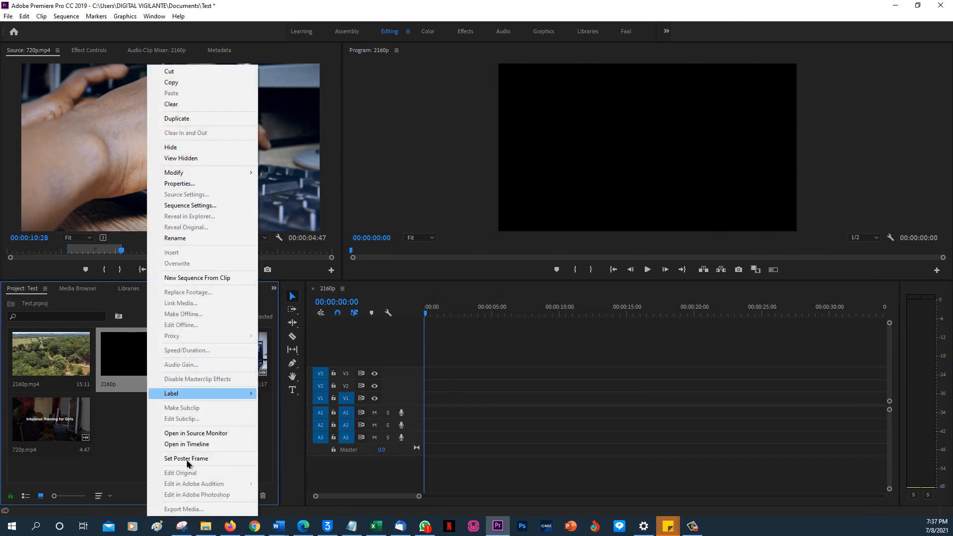
pyautogui.click(204, 104)
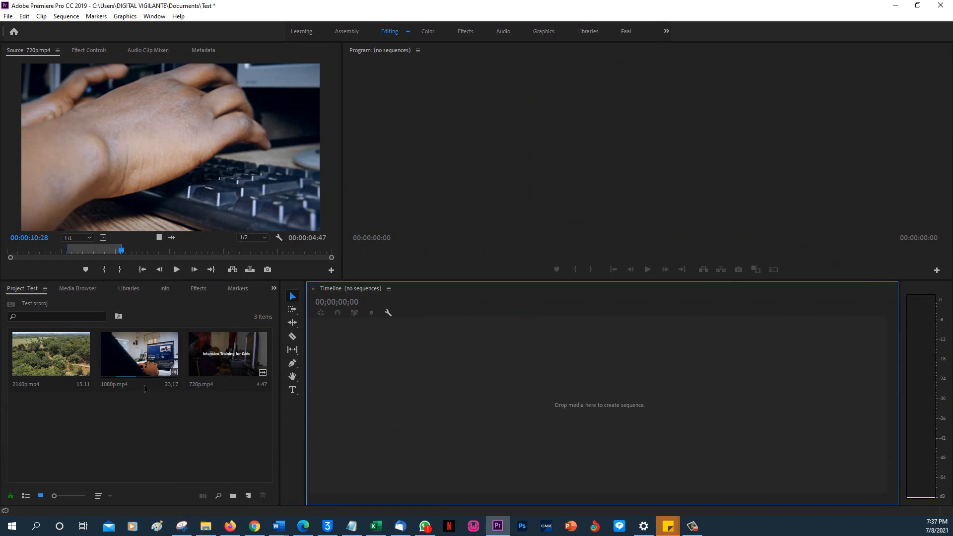
# Step: Create a new sequence matching the 1080p.mp4 clip and scrub through its opening seconds, ending at the start
pyautogui.click(130, 360)
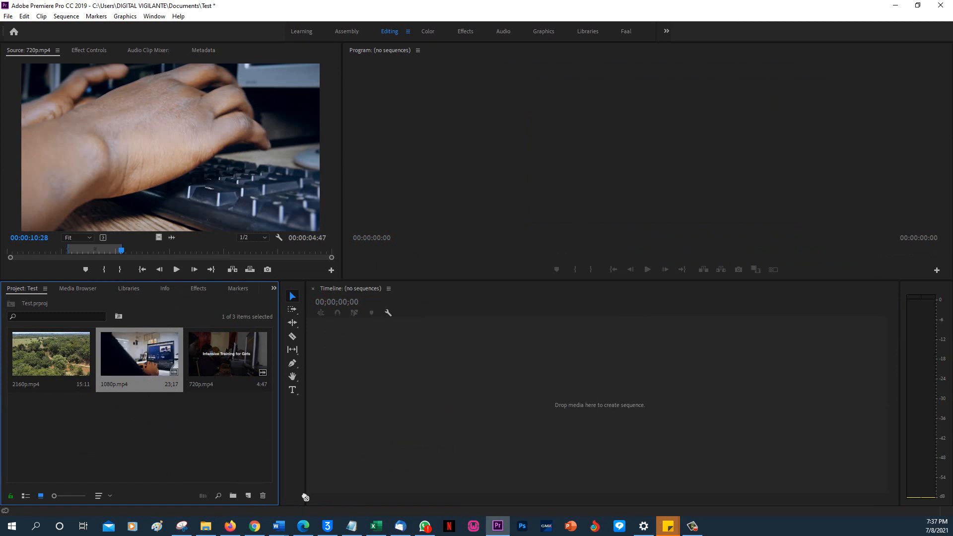
pyautogui.moveTo(256, 478); pyautogui.dragTo(251, 501)
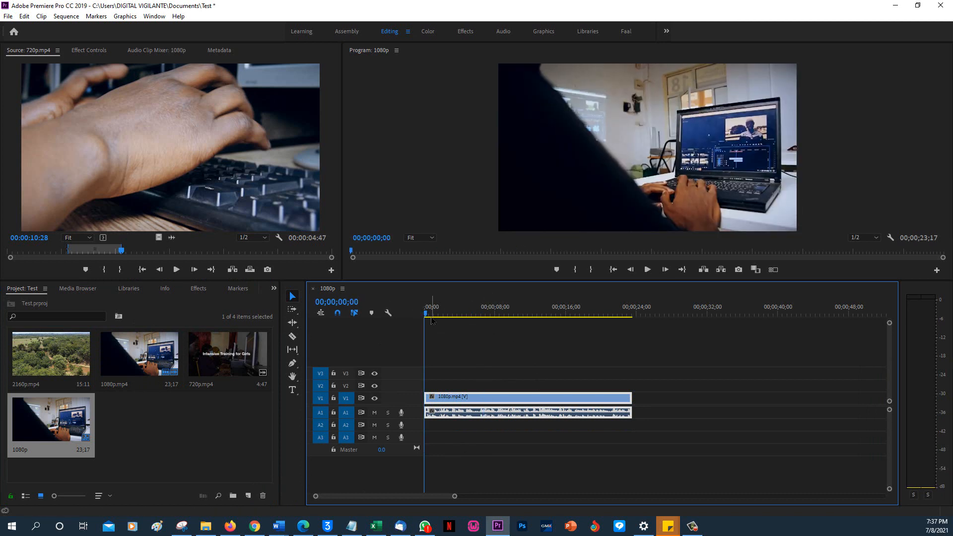
pyautogui.moveTo(517, 311); pyautogui.dragTo(408, 330)
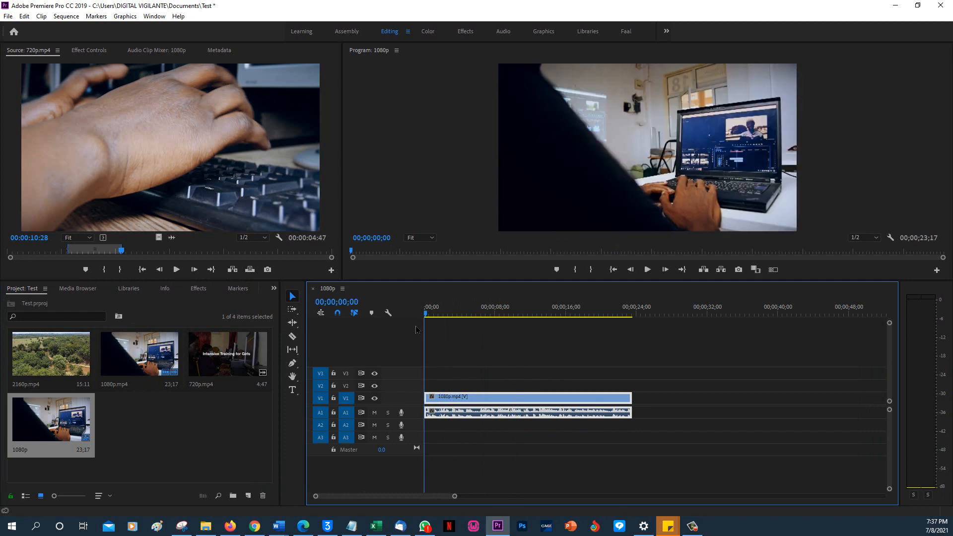
pyautogui.click(462, 309)
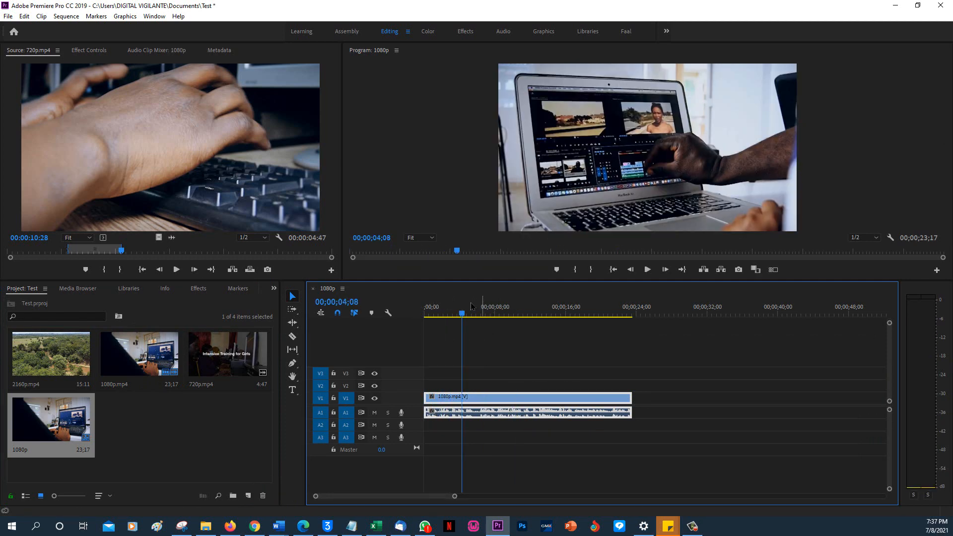
pyautogui.moveTo(471, 306); pyautogui.dragTo(361, 302)
# Step: Mark the 2160p.mp4 source from 00:00:03:21 to 00:00:05:00 and place only its video on V2 at the sequence start
pyautogui.click(76, 368)
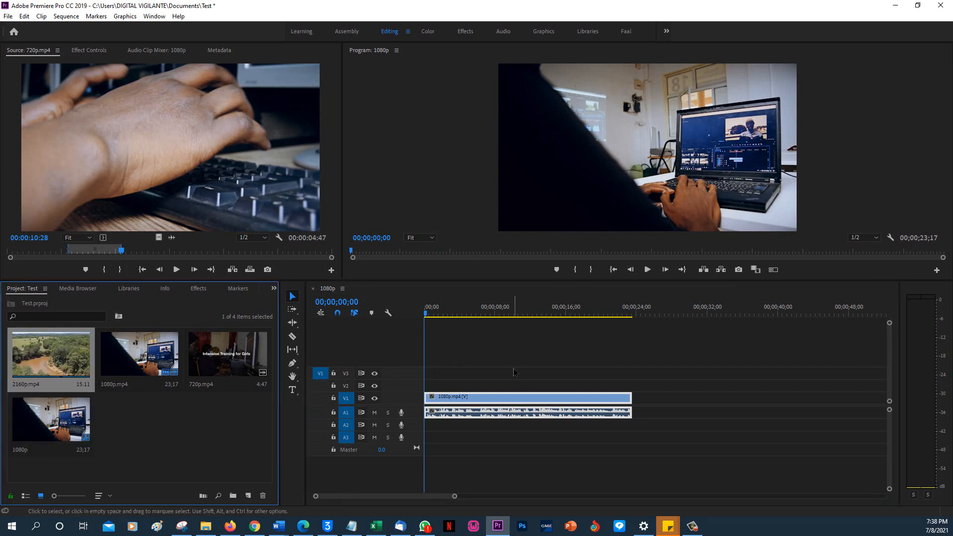
pyautogui.doubleClick(49, 359)
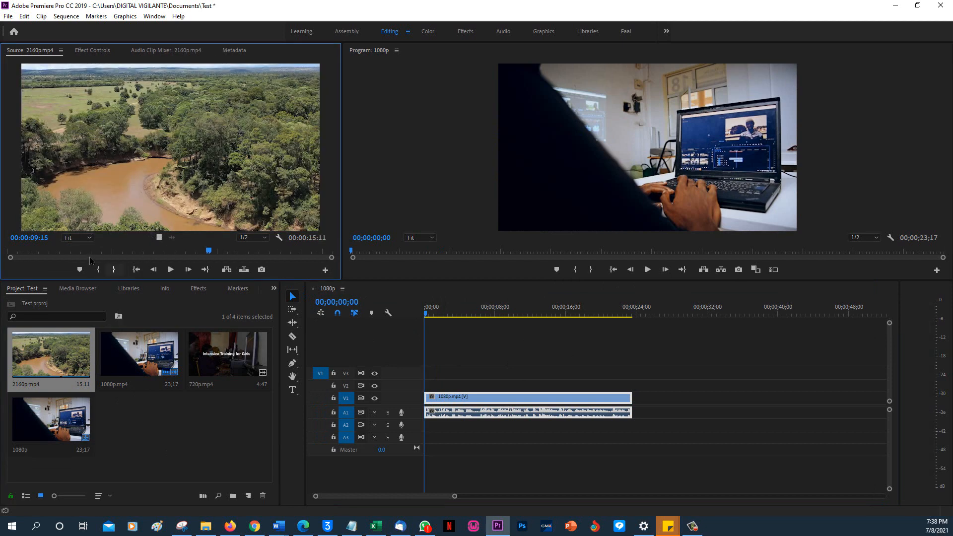
pyautogui.click(98, 269)
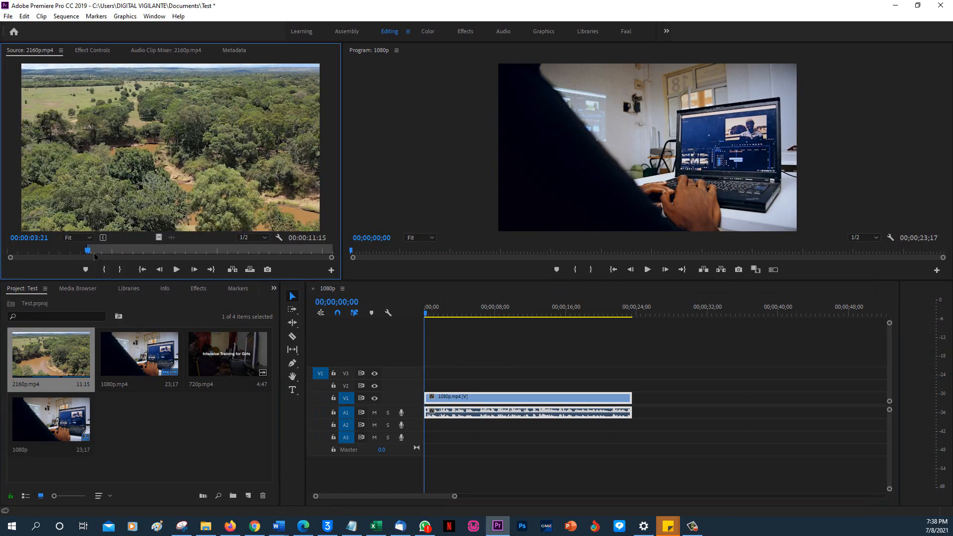
pyautogui.moveTo(91, 252); pyautogui.dragTo(113, 266)
pyautogui.click(120, 269)
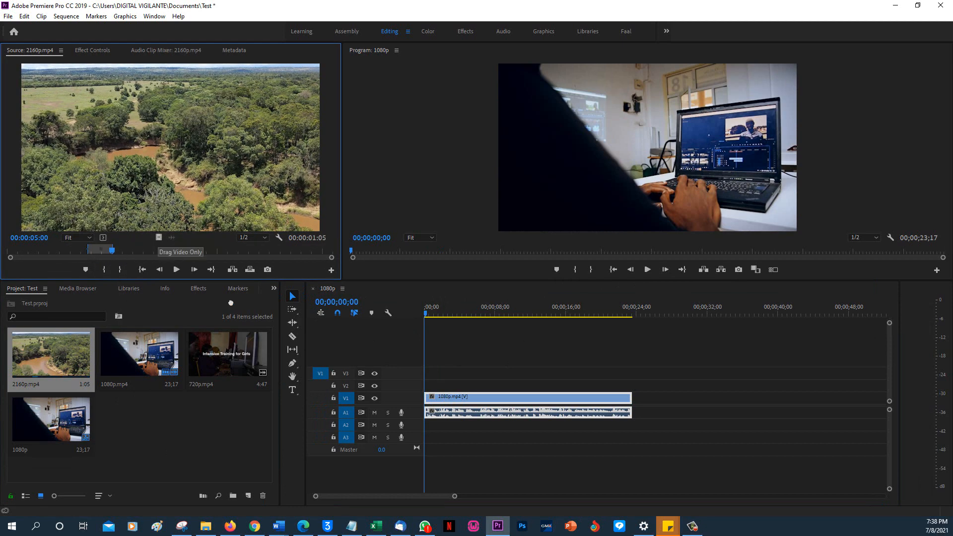
pyautogui.moveTo(159, 237); pyautogui.dragTo(427, 388)
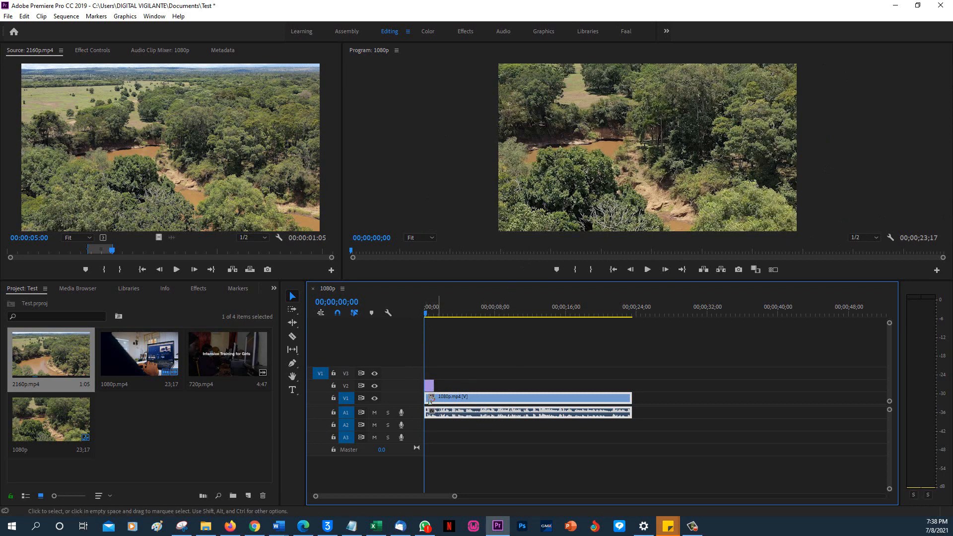
# Step: Select the 2160p.mp4 clip on V2 and set the Program monitor zoom level to 10%
pyautogui.click(430, 387)
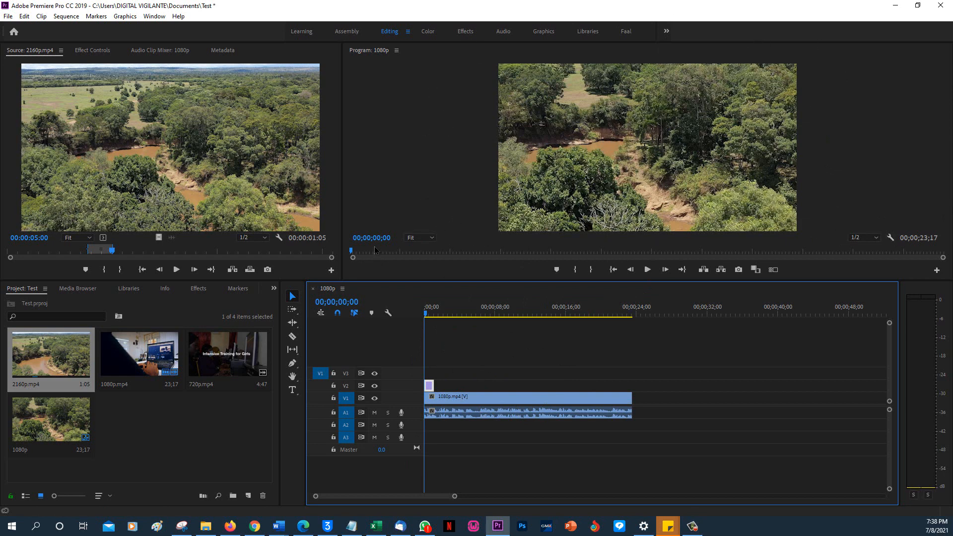
pyautogui.click(431, 239)
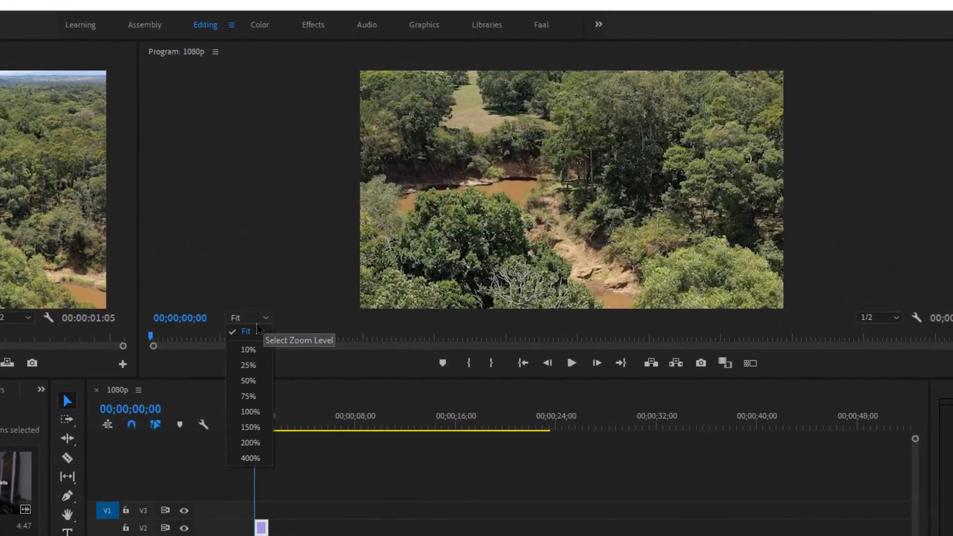
pyautogui.click(243, 354)
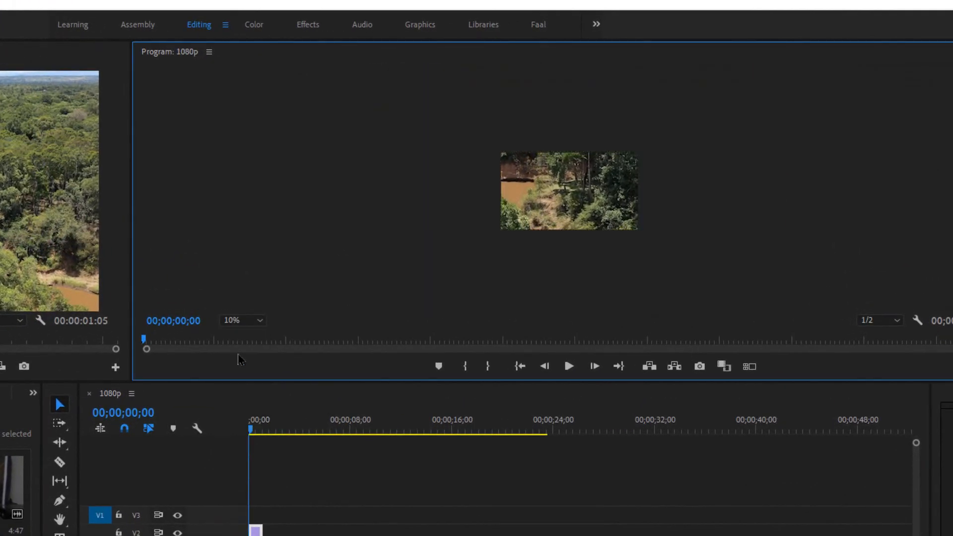
# Step: Apply Set to Frame Size to the 2160p.mp4 clip on V2 and set the Program monitor zoom level to Fit
pyautogui.click(568, 204)
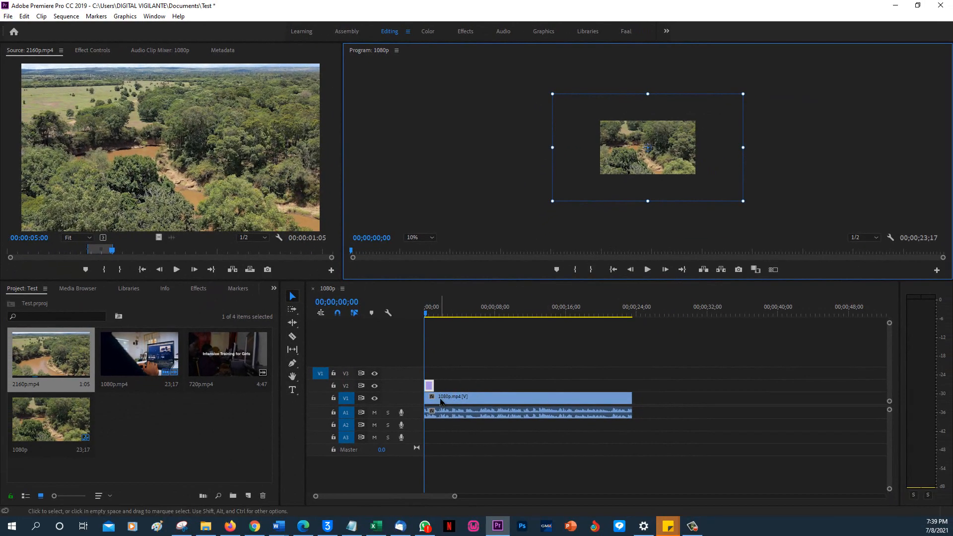
pyautogui.hotkey('ctrl', 's')
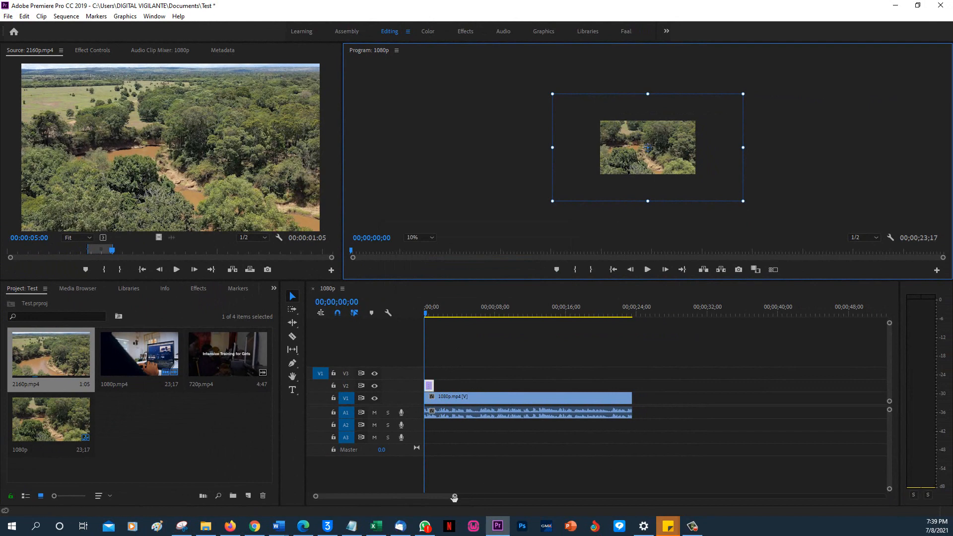
pyautogui.moveTo(454, 496); pyautogui.dragTo(418, 498)
pyautogui.rightClick(442, 388)
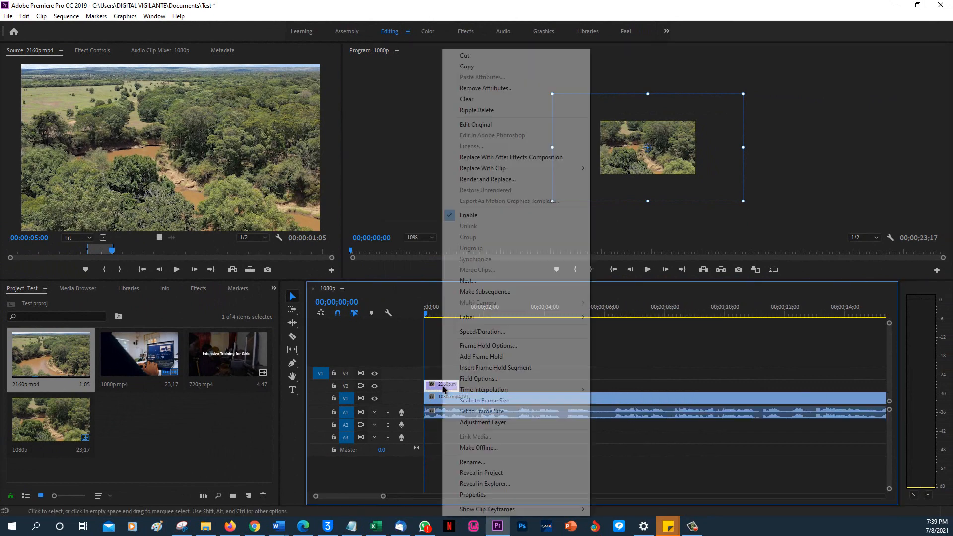
pyautogui.click(477, 412)
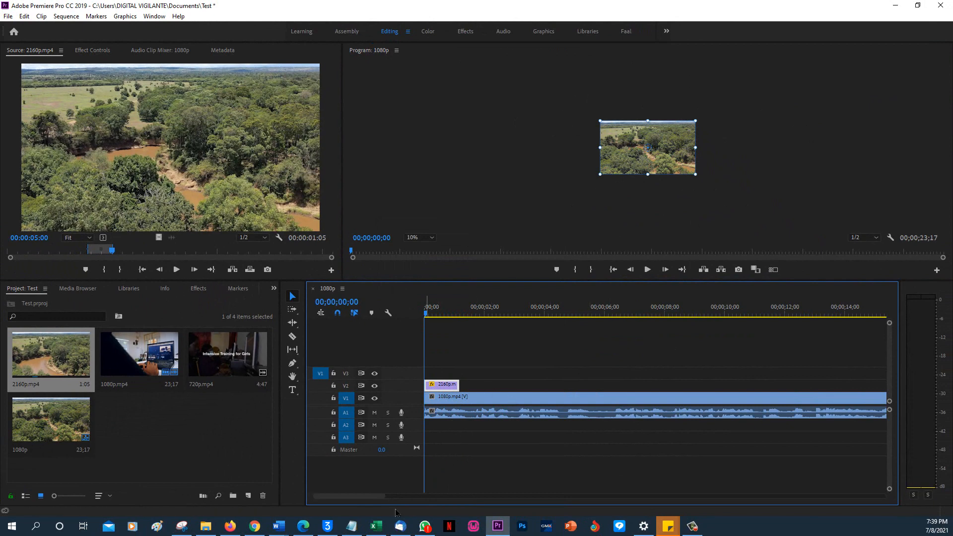
pyautogui.click(419, 237)
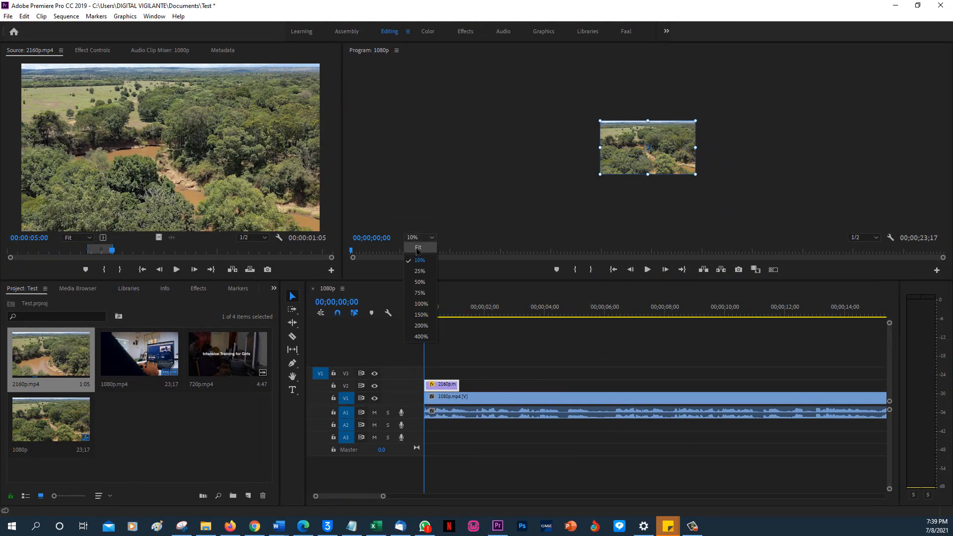
pyautogui.click(418, 250)
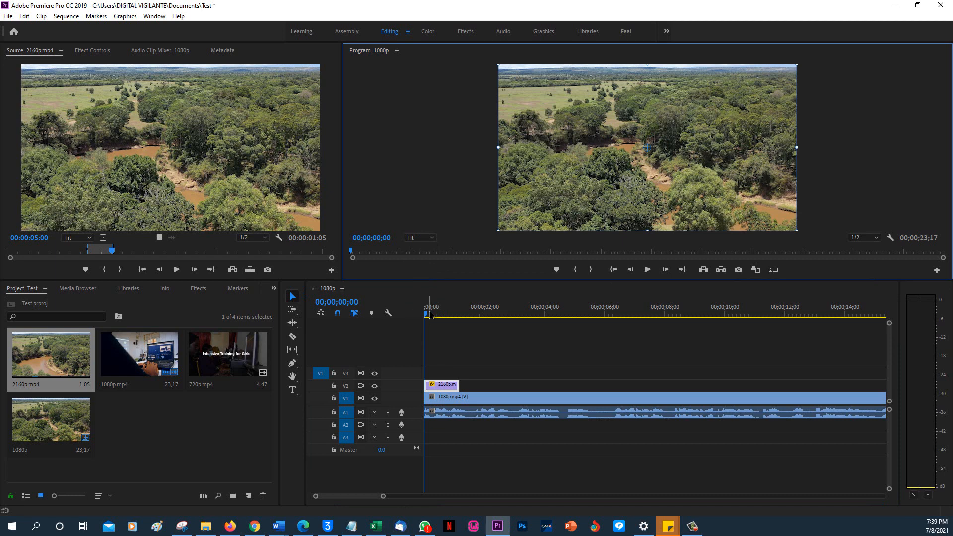
# Step: Play the opening of the sequence, return the playhead to the start and select the 2160p.mp4 clip on V2
pyautogui.click(426, 315)
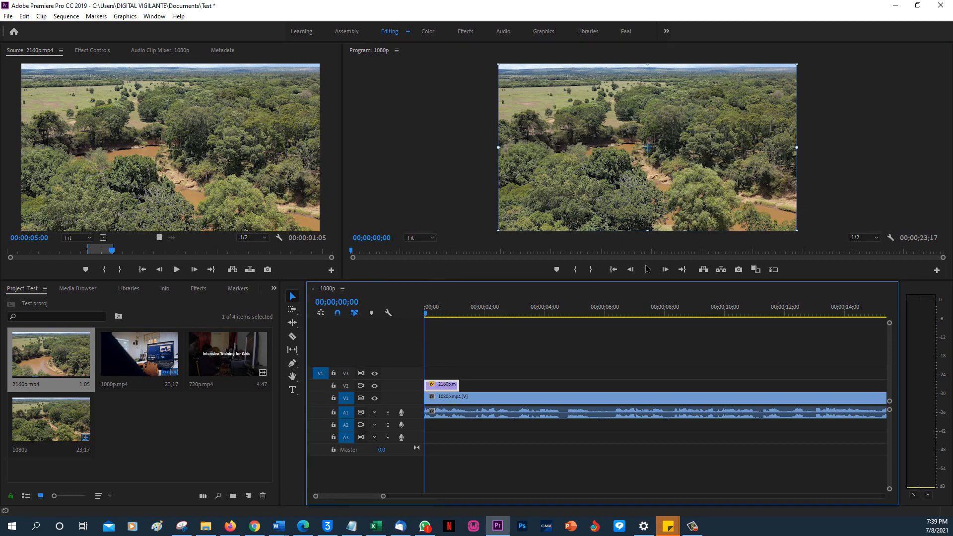
pyautogui.click(647, 270)
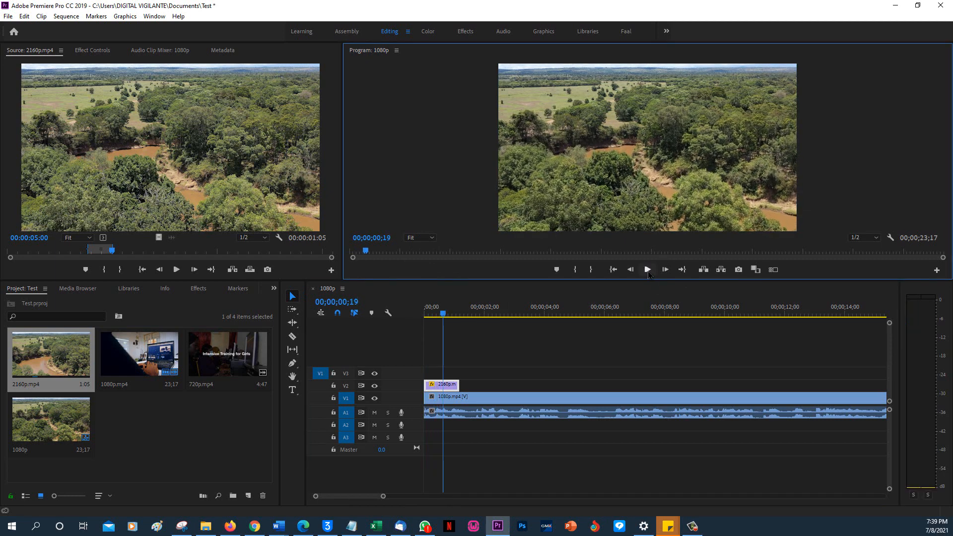
pyautogui.click(451, 397)
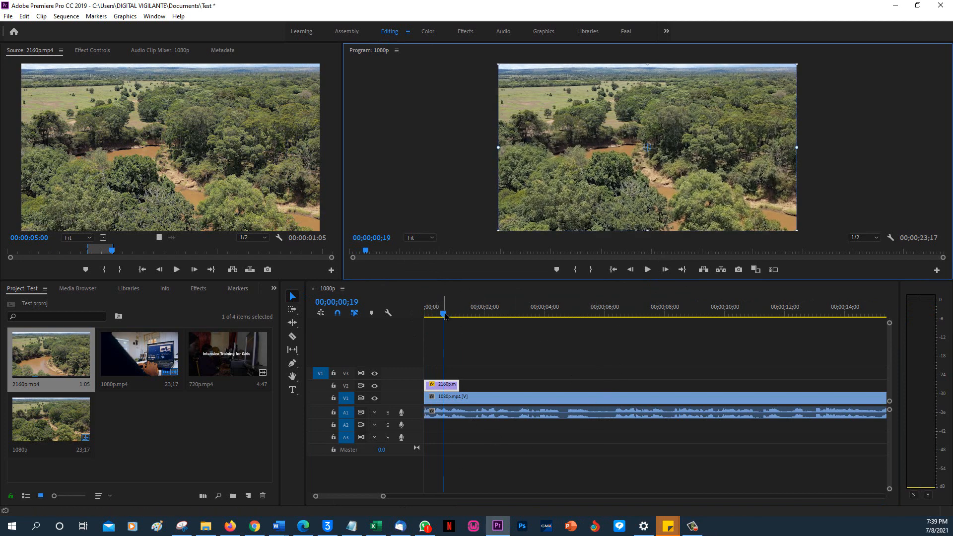
pyautogui.moveTo(445, 316); pyautogui.dragTo(426, 316)
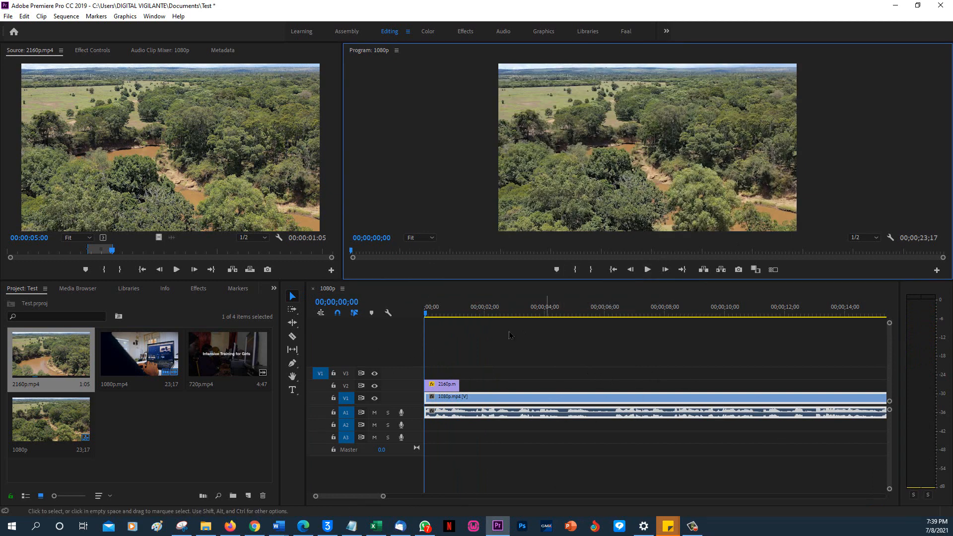
pyautogui.click(449, 387)
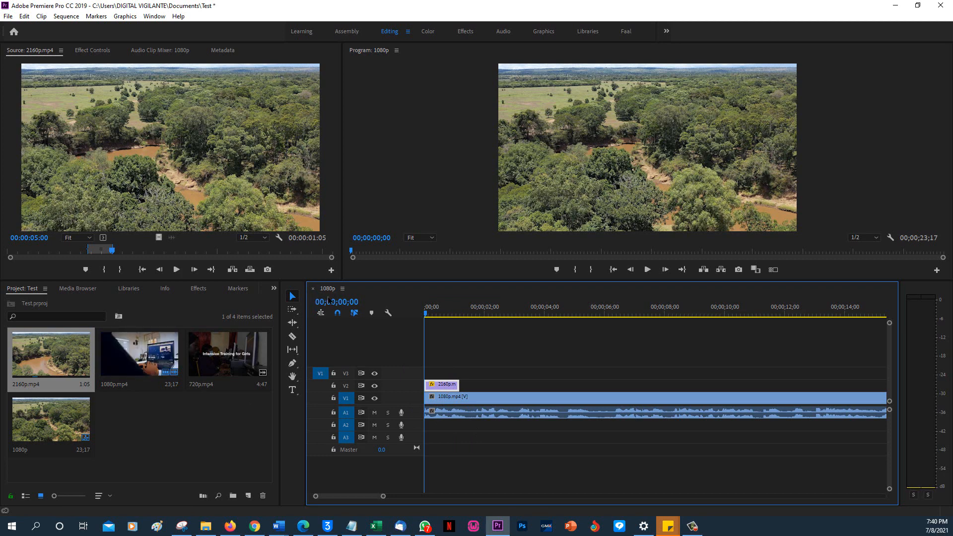
pyautogui.click(144, 355)
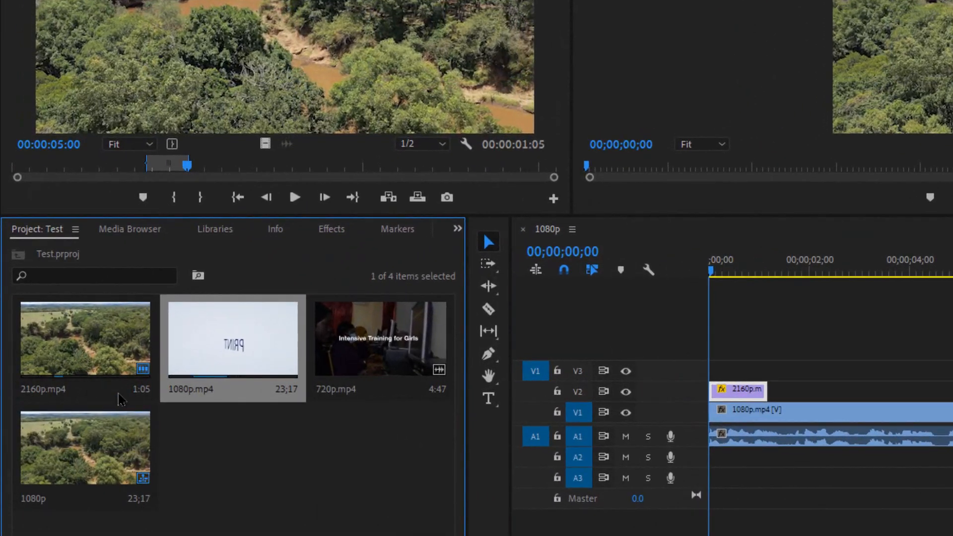
pyautogui.click(60, 348)
pyautogui.click(276, 397)
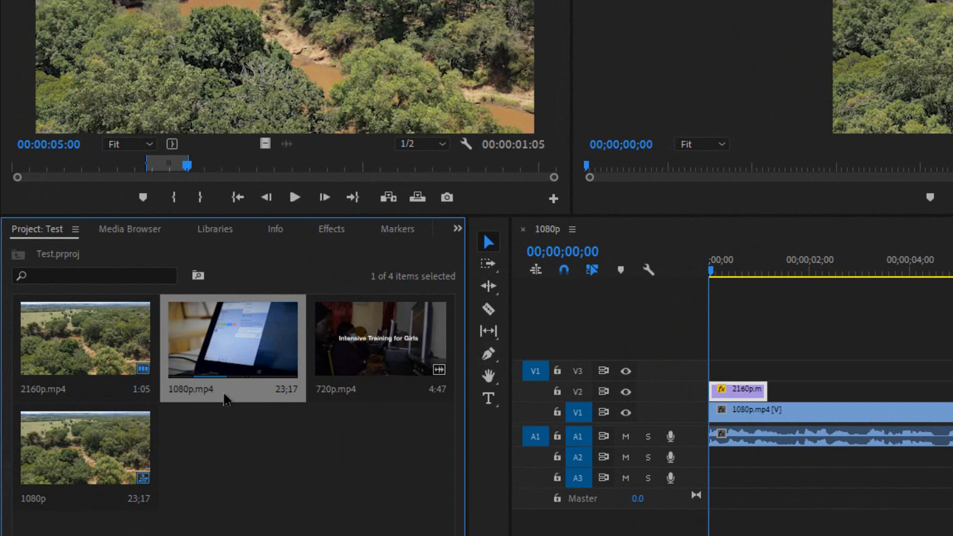
pyautogui.click(329, 357)
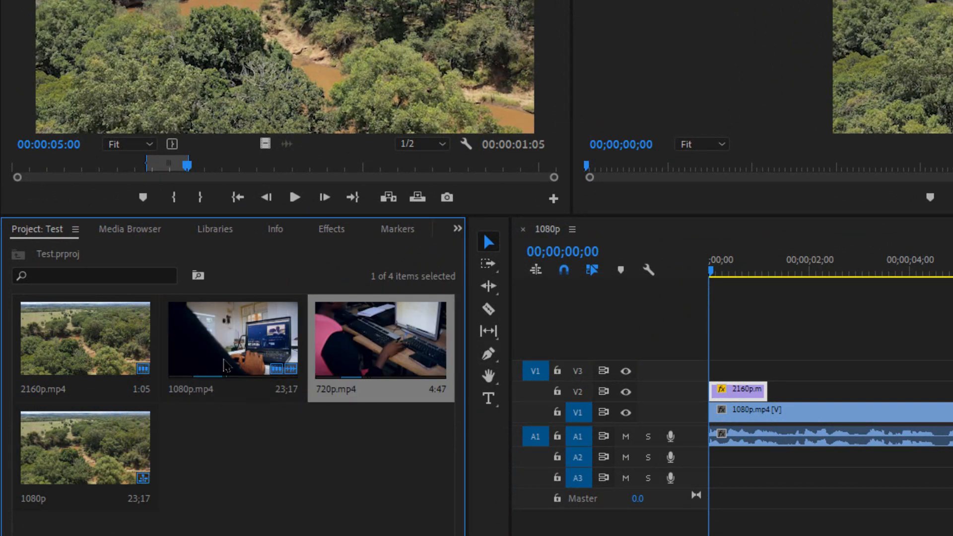
pyautogui.press('Left')
# Step: Rename the 1080p sequence in the project as S1
pyautogui.click(100, 473)
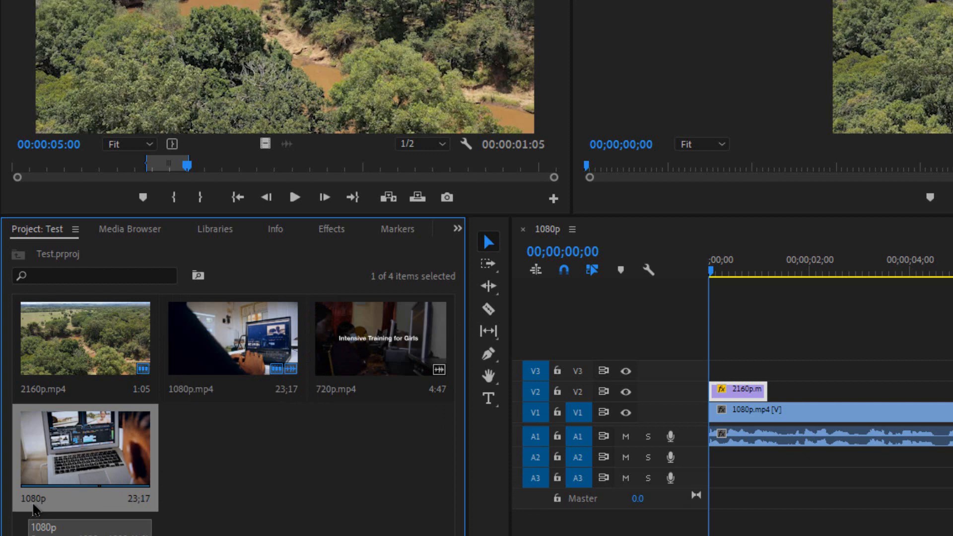
pyautogui.rightClick(31, 509)
pyautogui.click(94, 43)
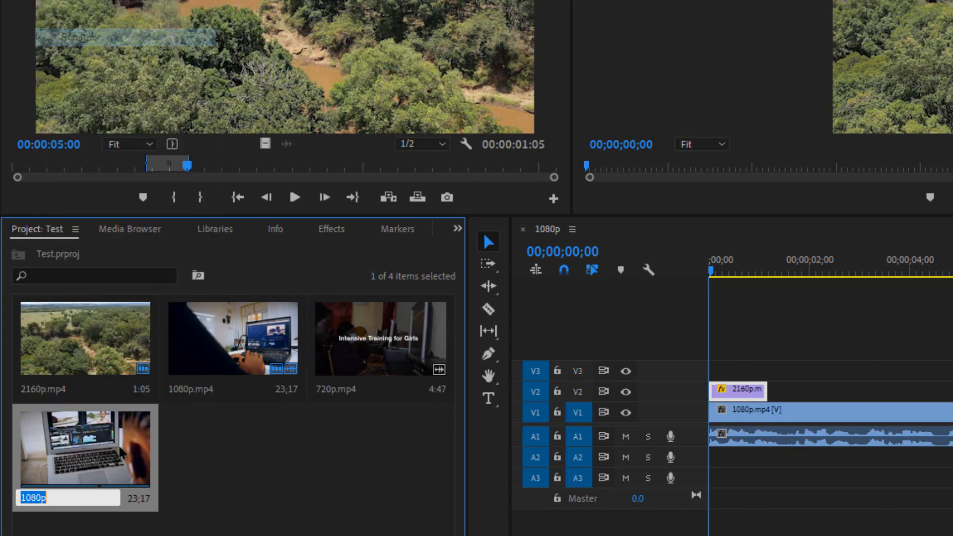
pyautogui.click(56, 529)
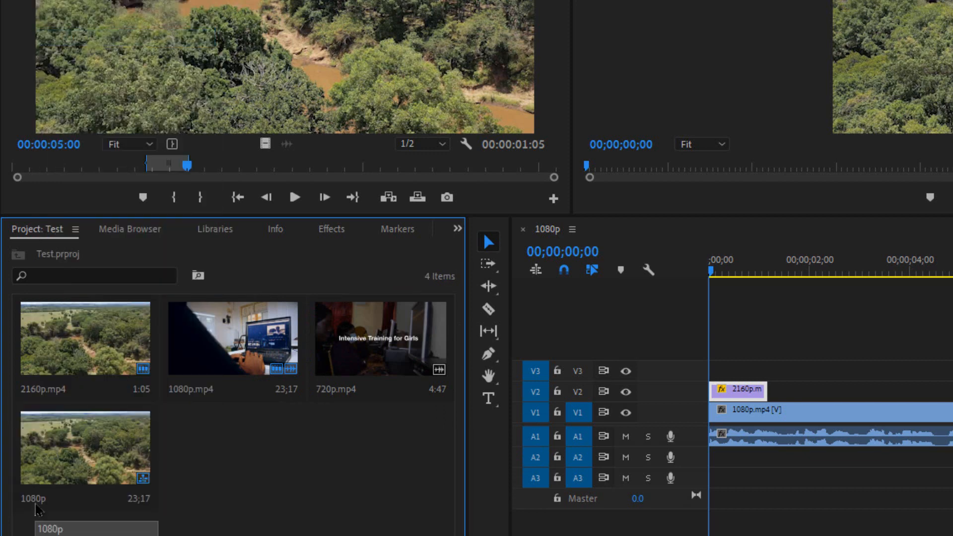
pyautogui.click(33, 503)
pyautogui.click(33, 501)
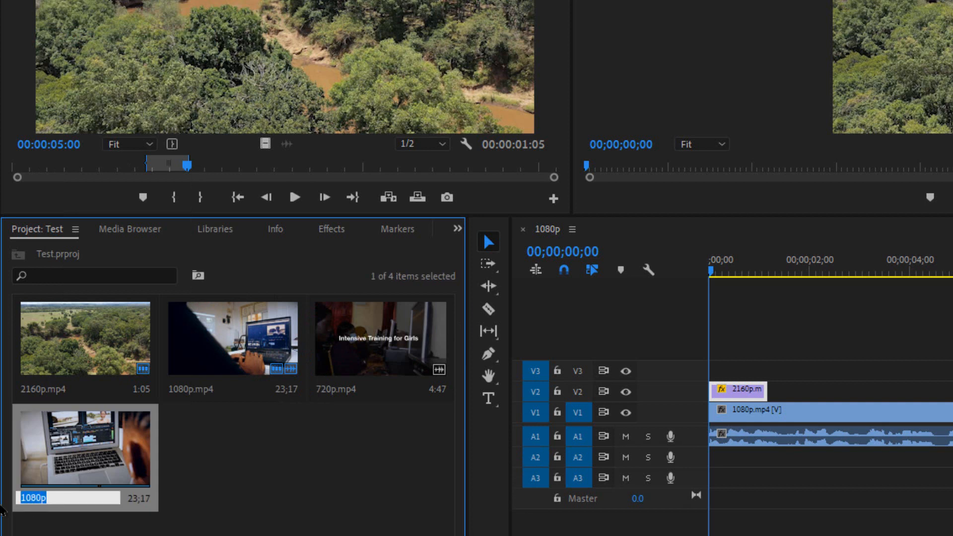
pyautogui.write('S1')
pyautogui.press('Tab')
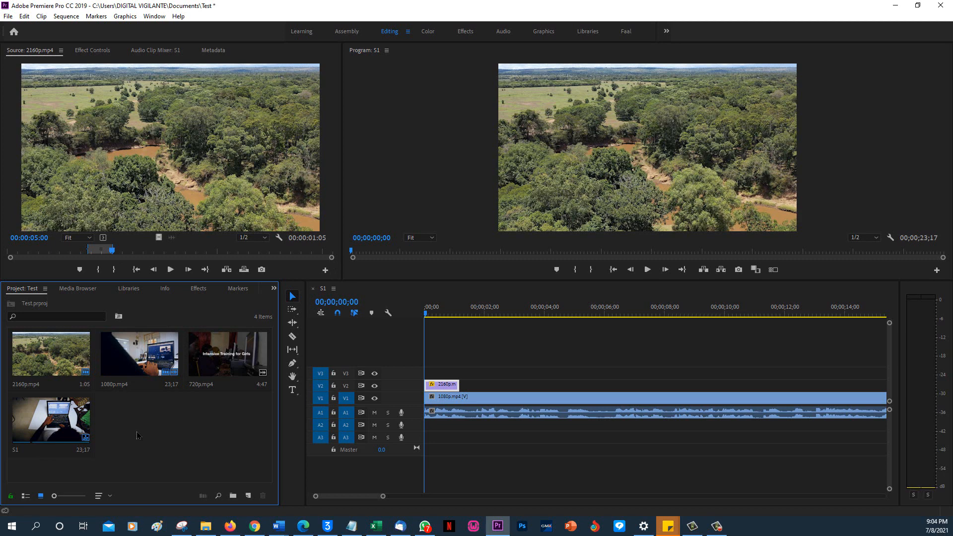
# Step: Rename the S1 sequence as Episode 1
pyautogui.click(52, 426)
pyautogui.rightClick(18, 453)
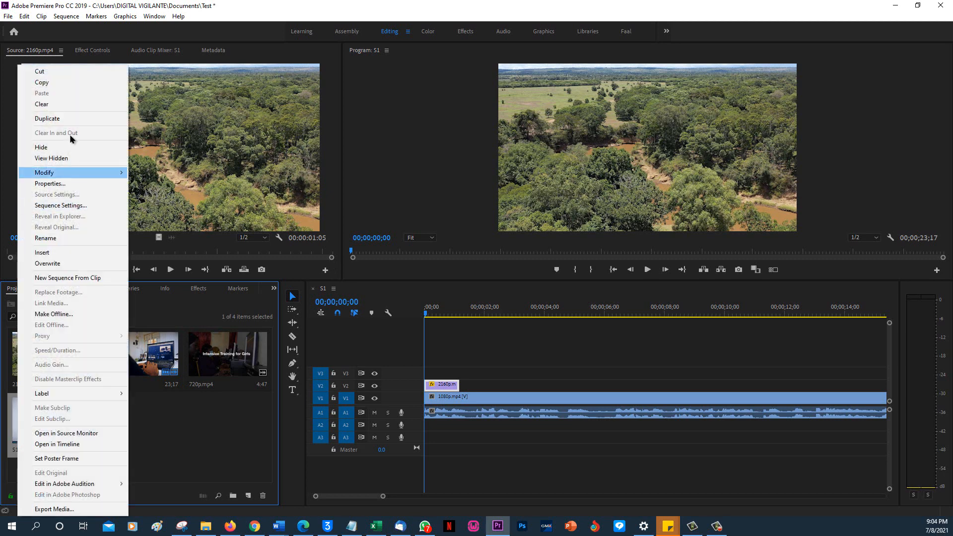
pyautogui.click(49, 238)
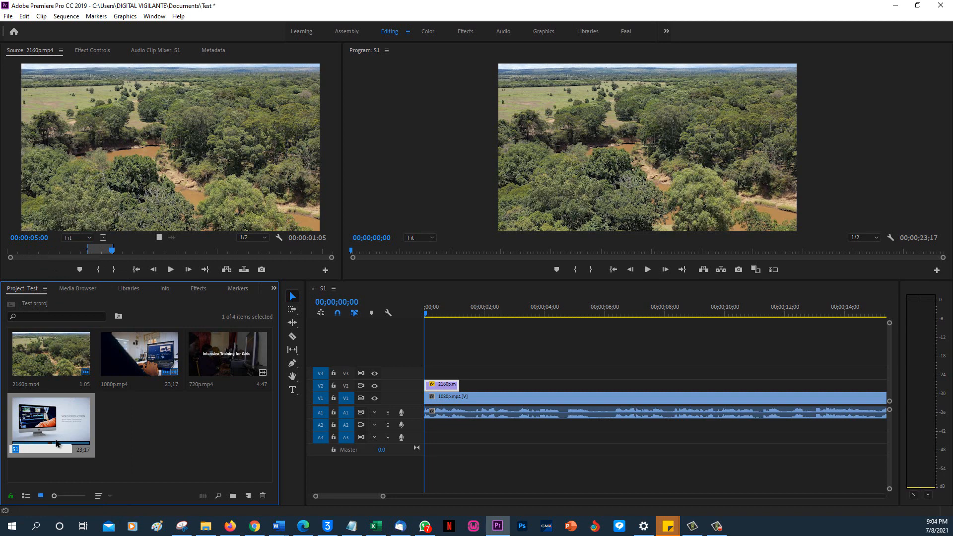
pyautogui.write('Epid')
pyautogui.press('Return')
pyautogui.write('sode 1')
pyautogui.press('Return')
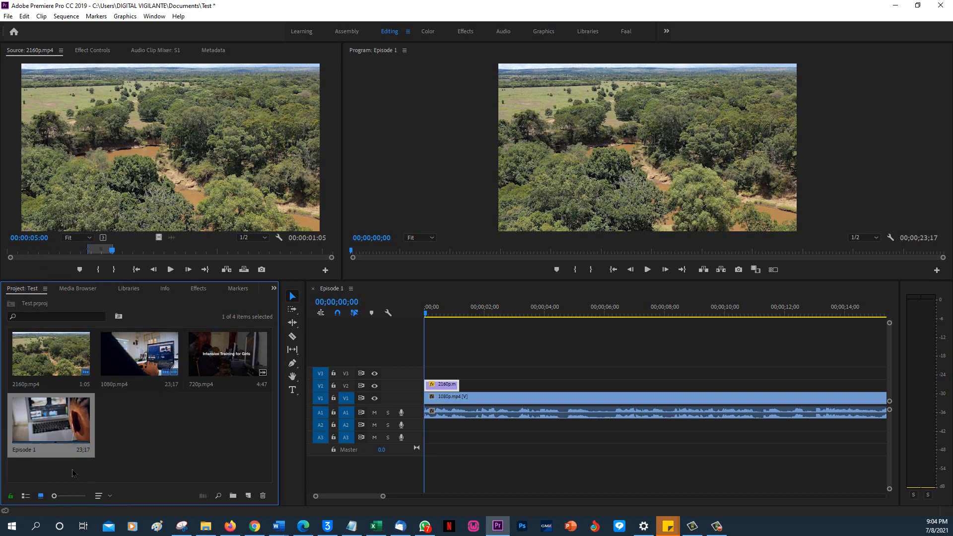
# Step: Duplicate the Episode 1 sequence and rename the copy as Episode 2
pyautogui.rightClick(57, 419)
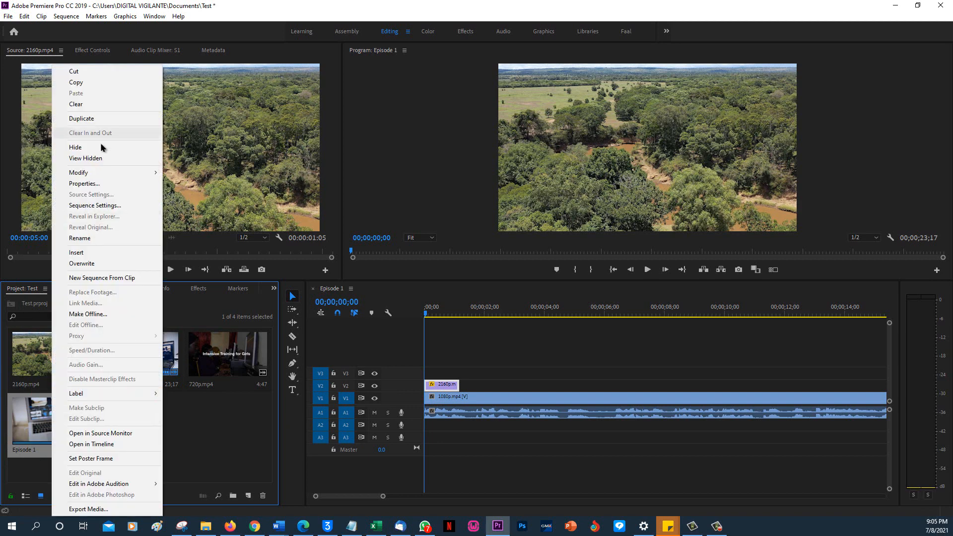
pyautogui.click(83, 119)
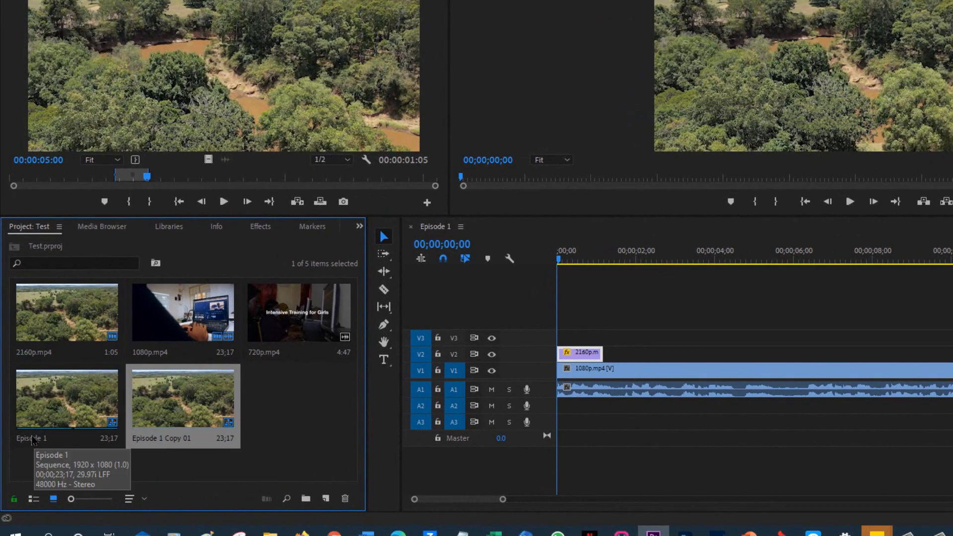
pyautogui.rightClick(166, 442)
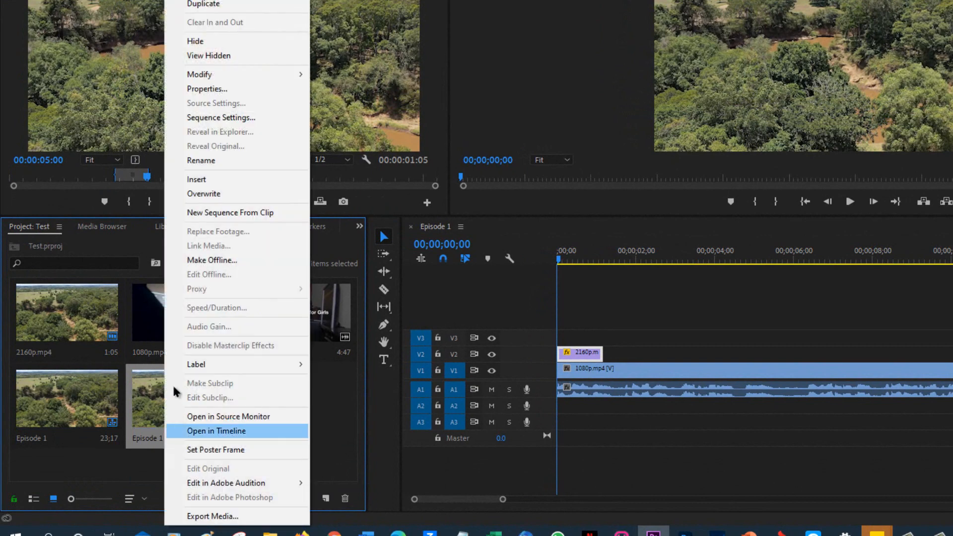
pyautogui.click(197, 160)
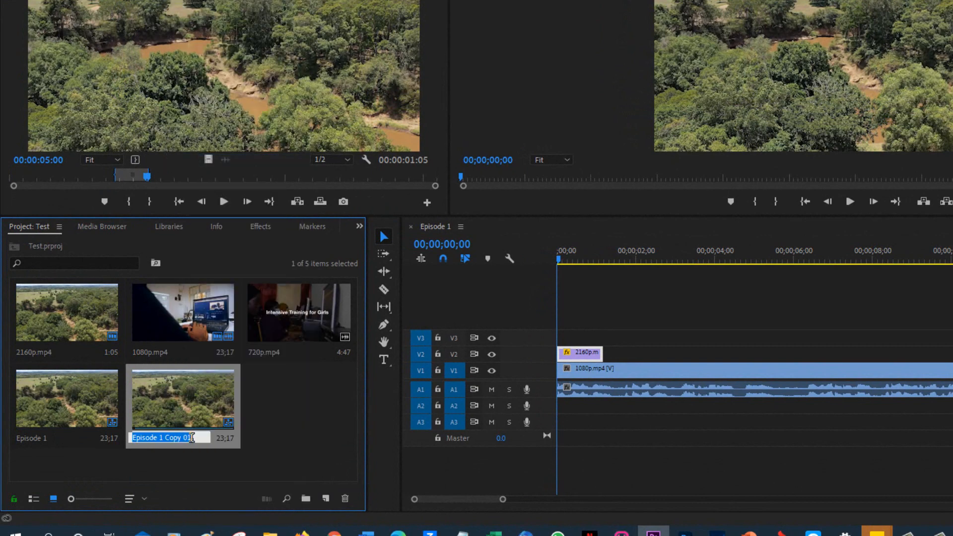
pyautogui.moveTo(193, 438); pyautogui.dragTo(158, 440)
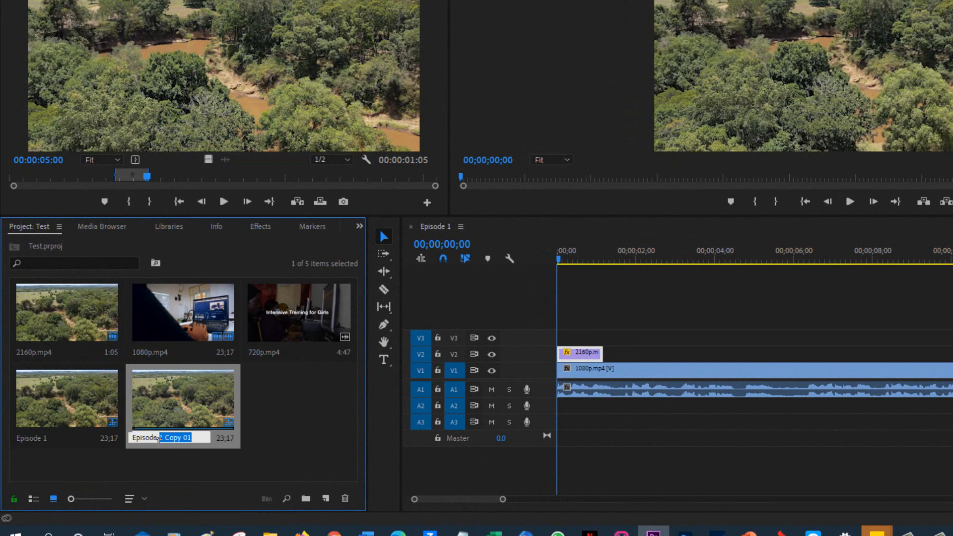
pyautogui.write('2')
pyautogui.press('Return')
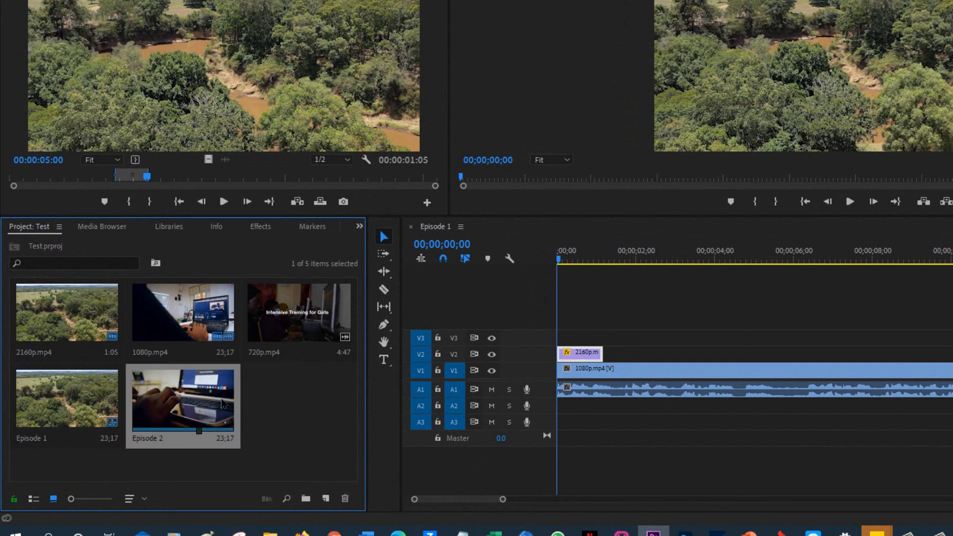
# Step: Open the Episode 2 sequence in the timeline, compare it with Episode 1 and close it again
pyautogui.doubleClick(174, 412)
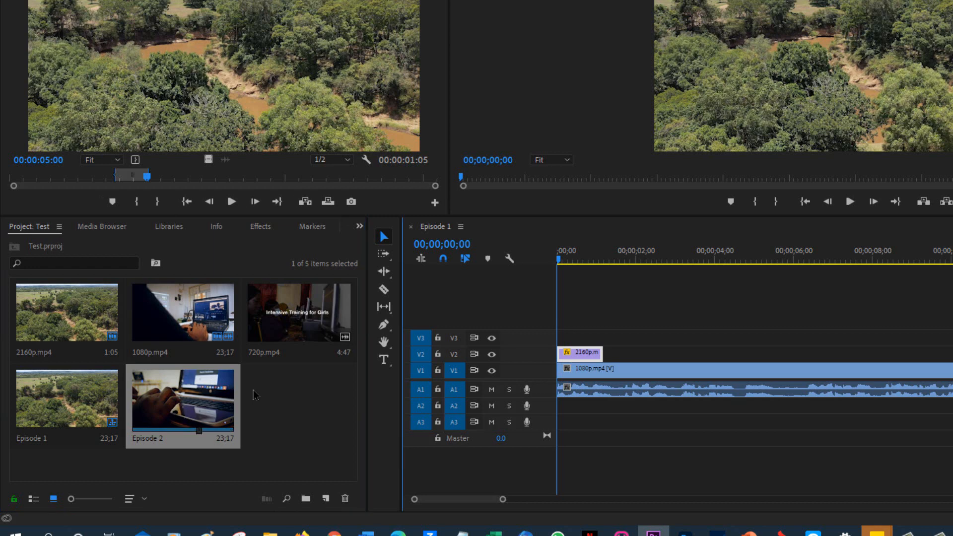
pyautogui.click(439, 233)
pyautogui.click(505, 229)
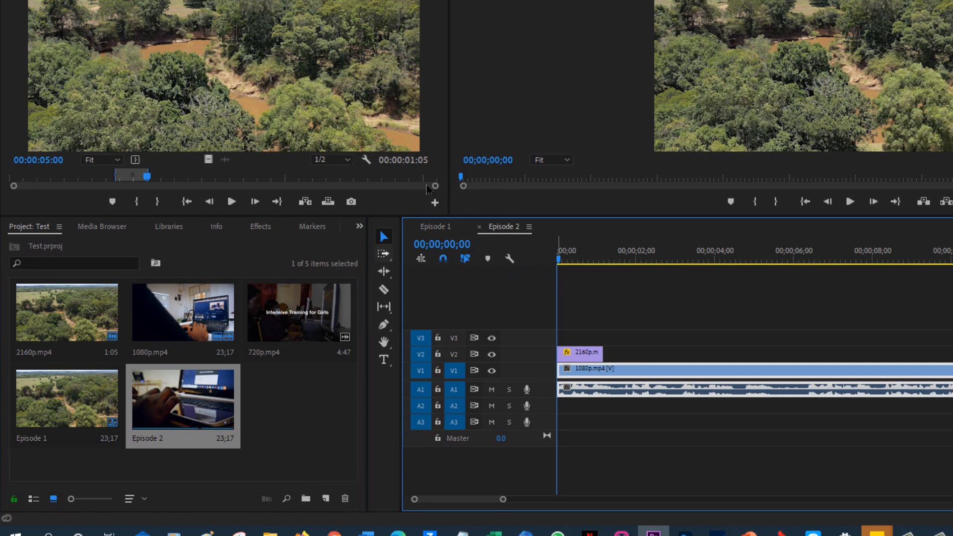
pyautogui.click(479, 228)
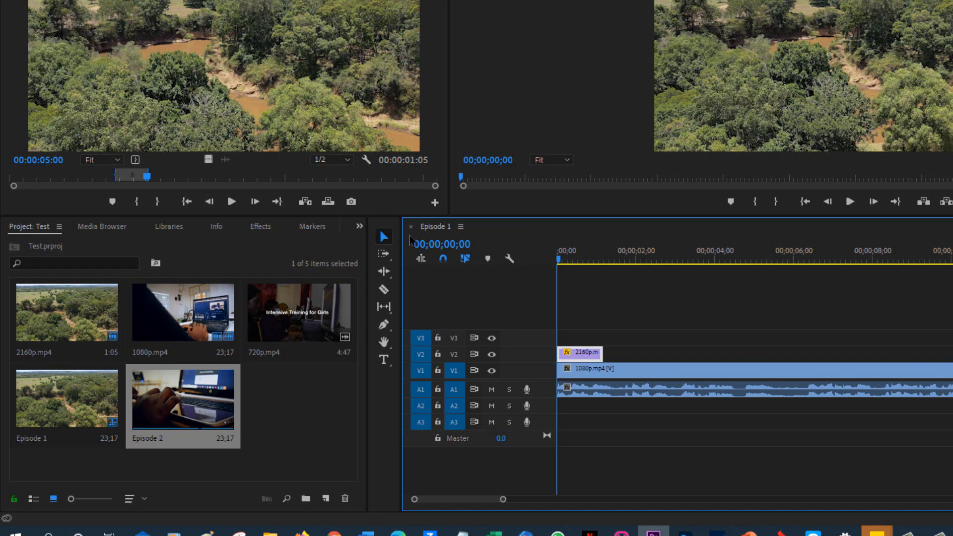
# Step: Delete the Episode 2 sequence from the project
pyautogui.click(95, 417)
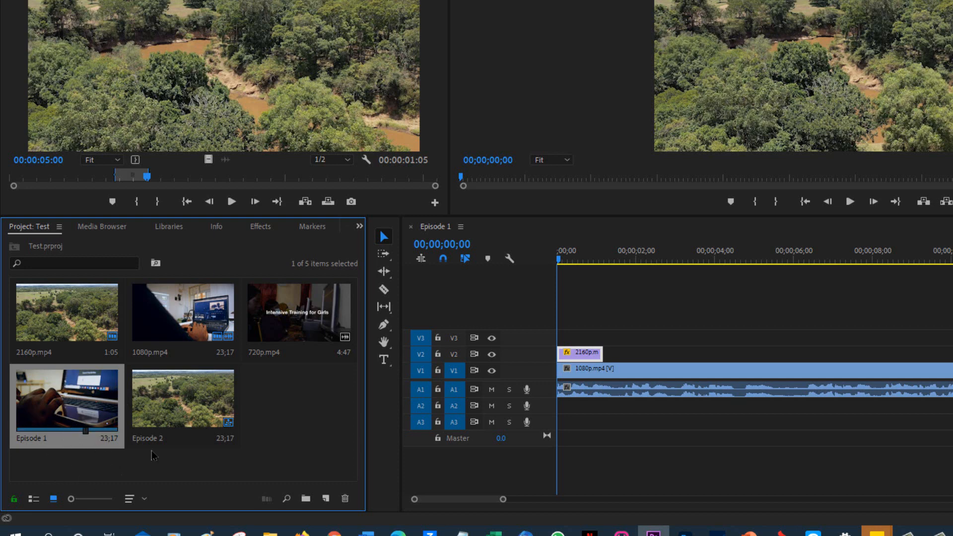
pyautogui.click(166, 409)
pyautogui.press('Delete')
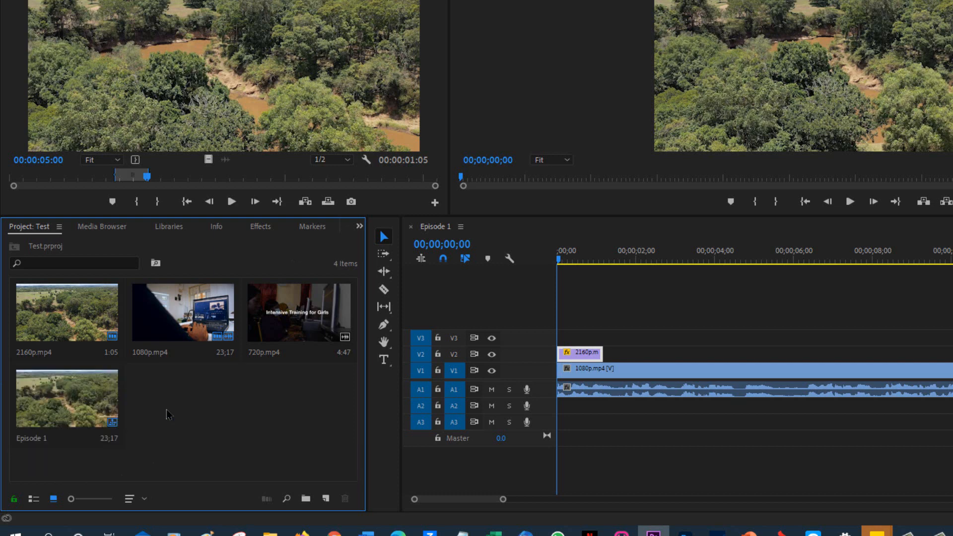
# Step: Rename the Episode 1 sequence in the project as Version 1
pyautogui.click(59, 410)
pyautogui.rightClick(59, 412)
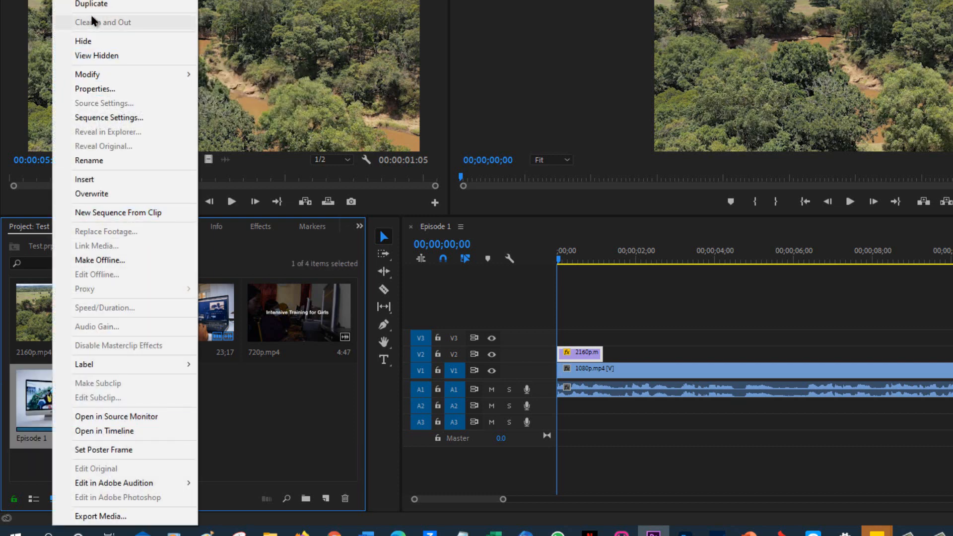
pyautogui.click(89, 160)
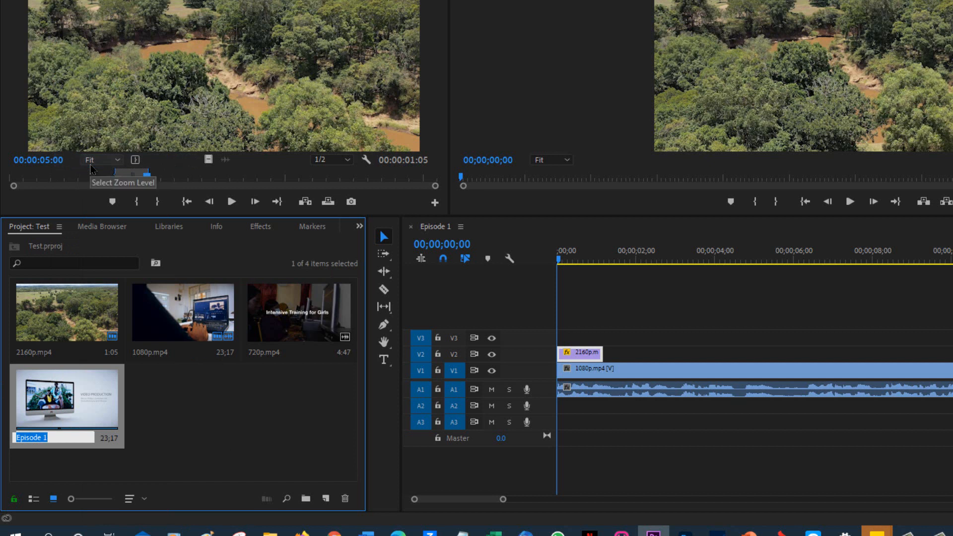
pyautogui.write('Version 1')
pyautogui.press('Tab')
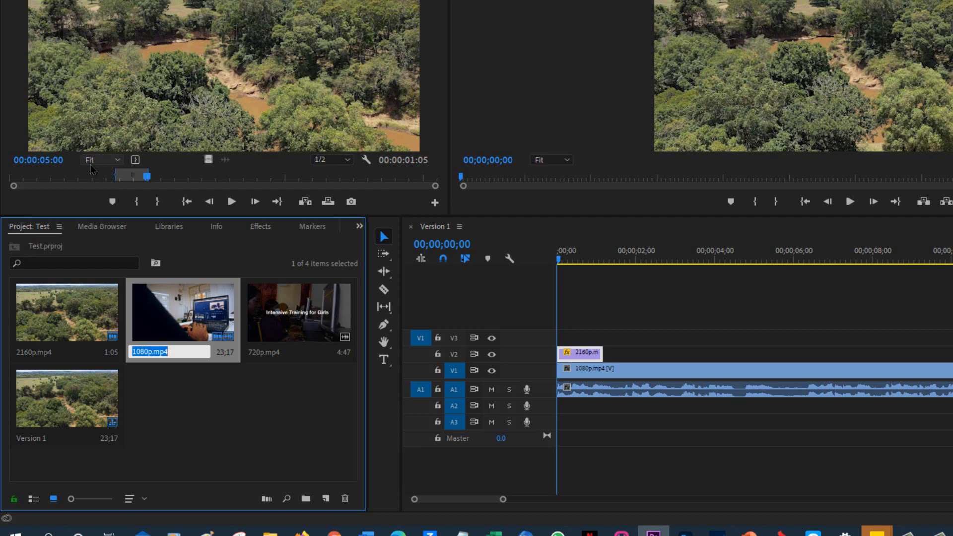
# Step: Duplicate the Version 1 sequence, naming the copy Version 2, and save the project
pyautogui.click(63, 408)
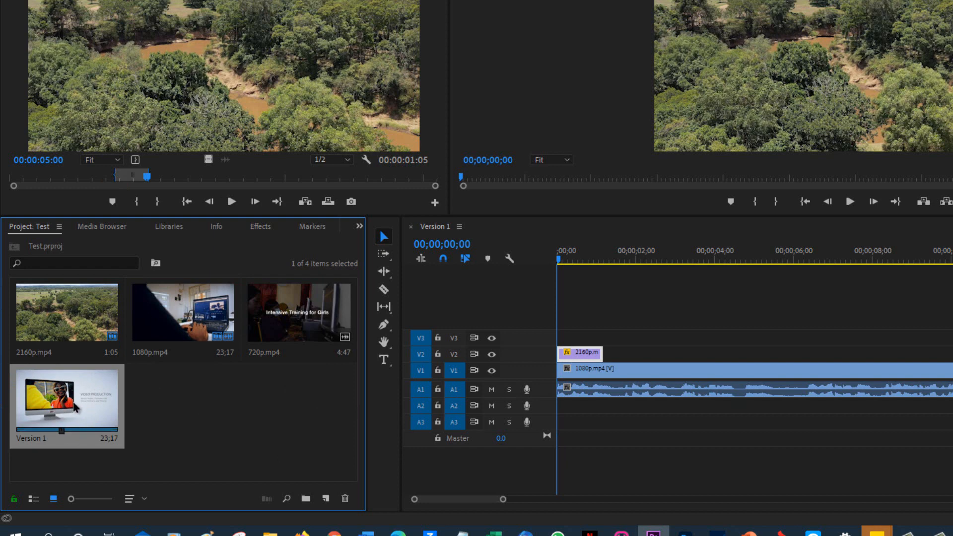
pyautogui.rightClick(75, 407)
pyautogui.click(95, 4)
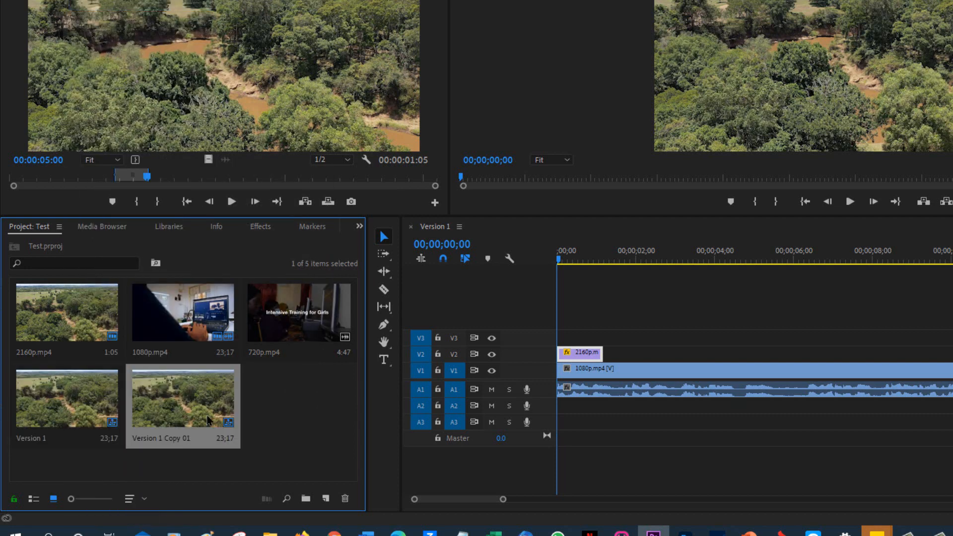
pyautogui.click(171, 438)
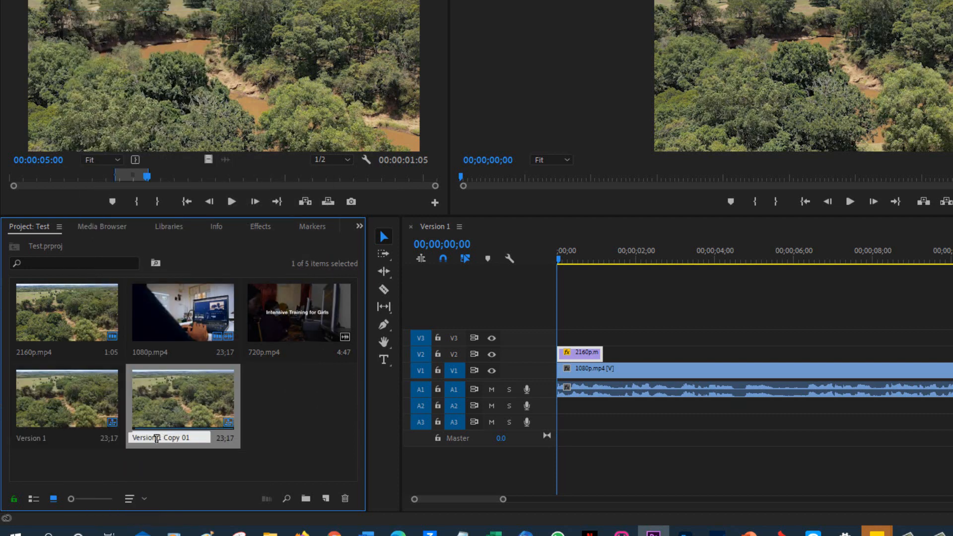
pyautogui.moveTo(157, 438); pyautogui.dragTo(226, 454)
pyautogui.press('BackSpace')
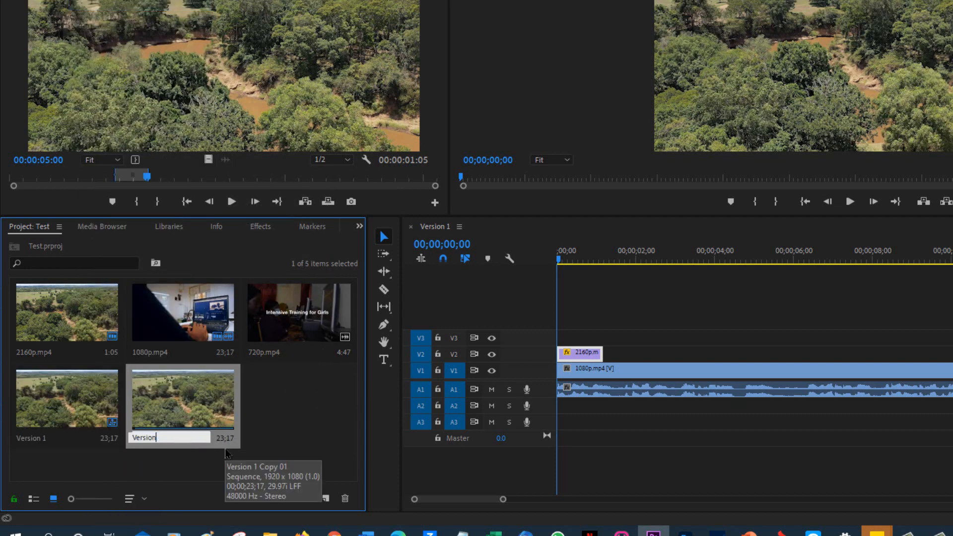
pyautogui.write('2')
pyautogui.click(287, 415)
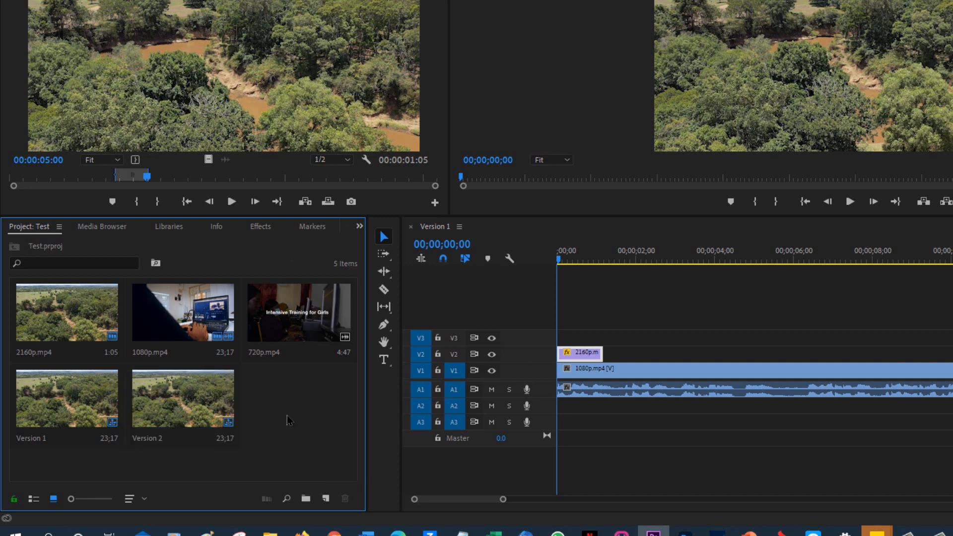
pyautogui.click(143, 412)
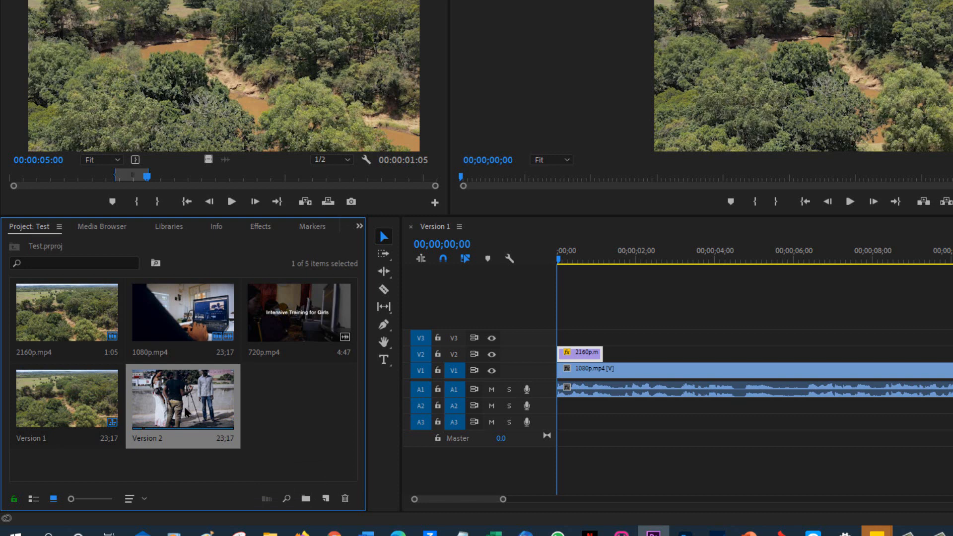
pyautogui.hotkey('ctrl', 's')
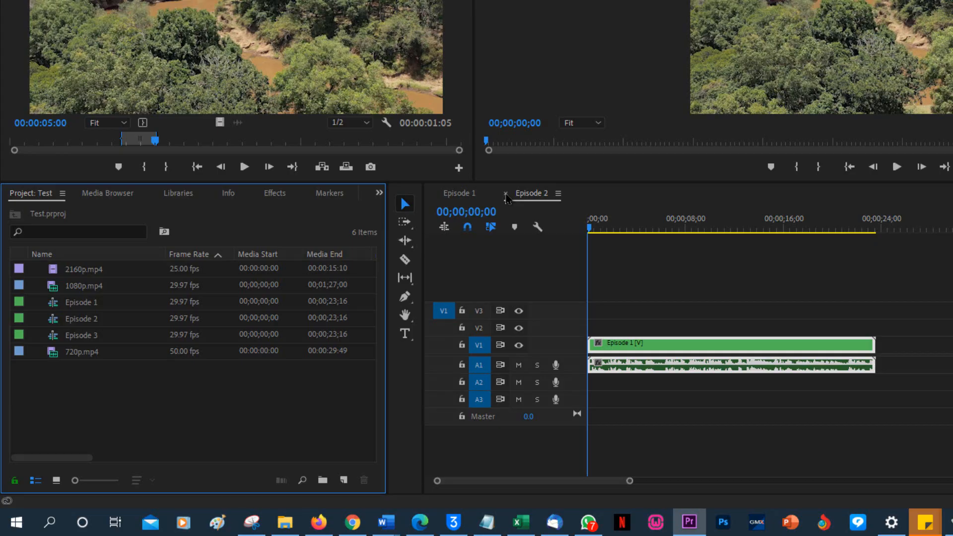
# Step: Close all open sequences in the timeline, including Episode 1 after briefly reopening it from the project
pyautogui.click(434, 193)
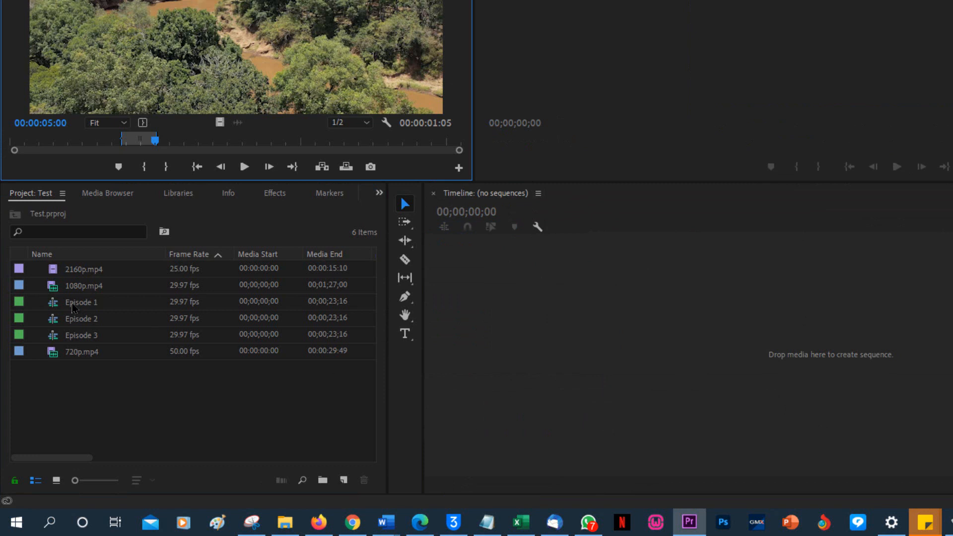
pyautogui.doubleClick(74, 303)
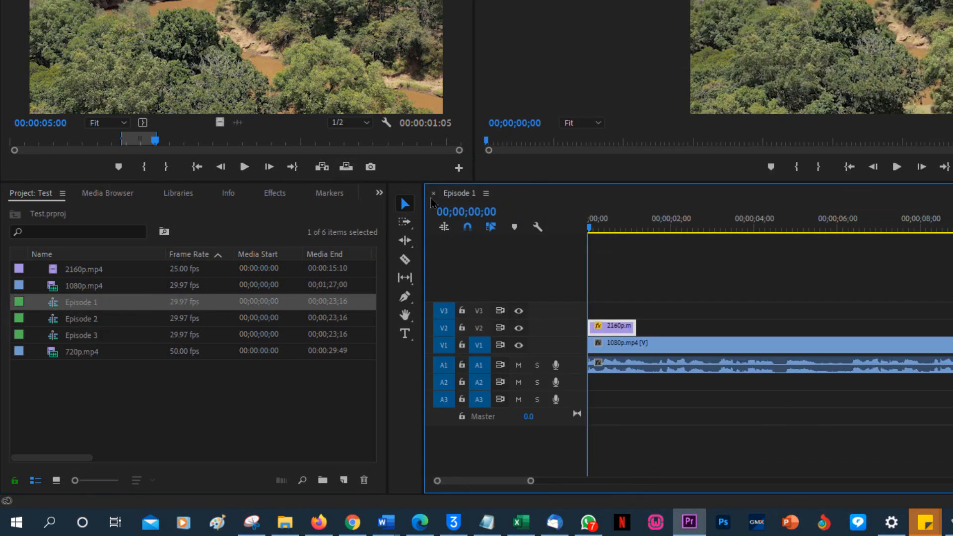
pyautogui.click(434, 193)
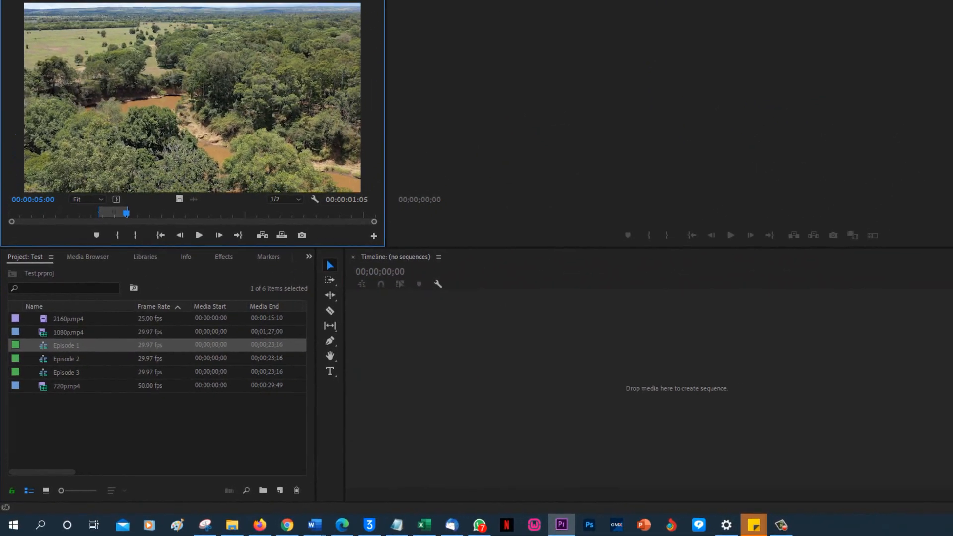
# Step: Create a new sequence from the HDV 1080p24 preset with the name Sequence 02
pyautogui.click(8, 17)
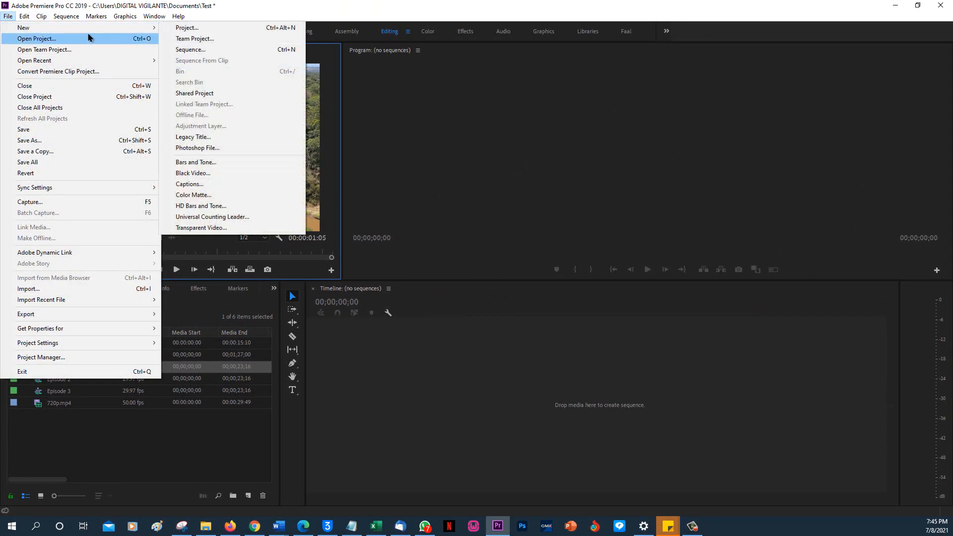
pyautogui.moveTo(106, 26)
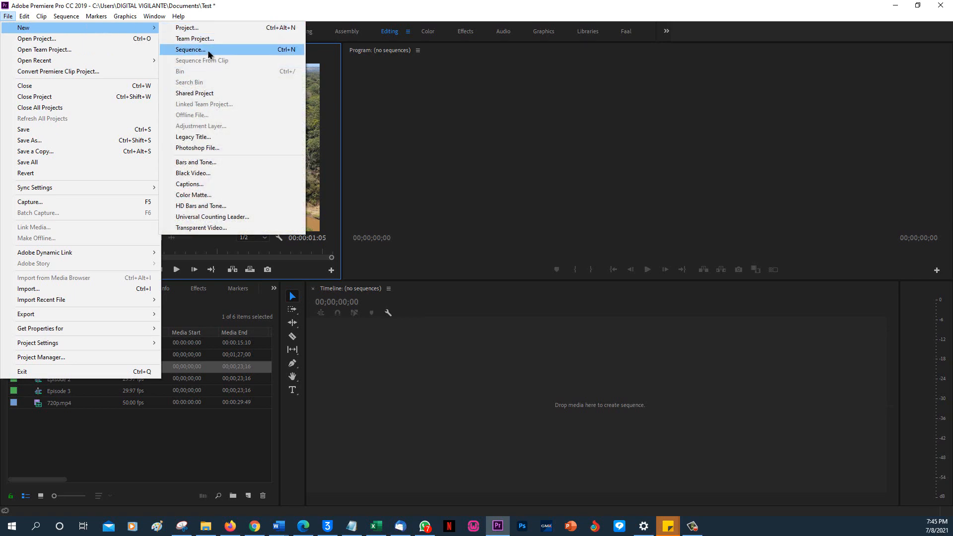
pyautogui.click(268, 51)
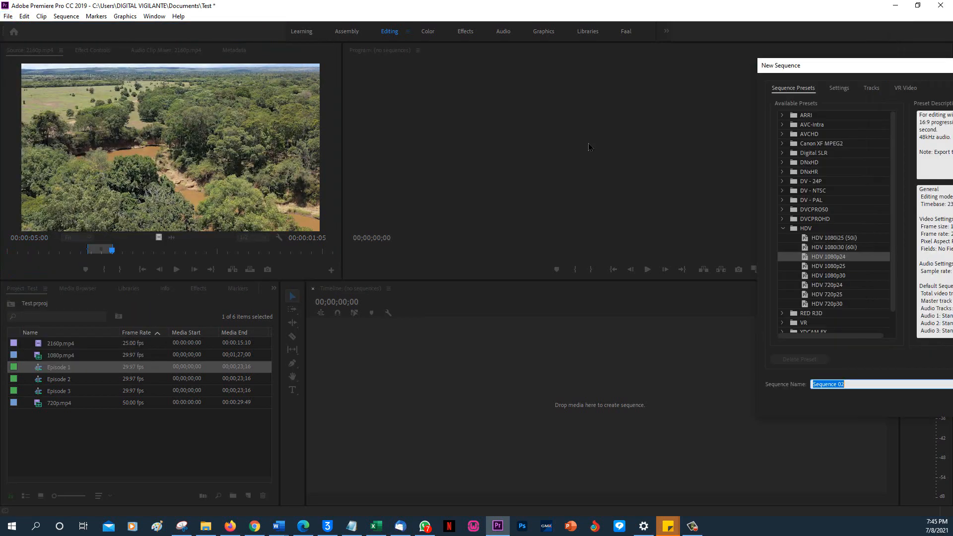
pyautogui.scroll(1, 447, 265)
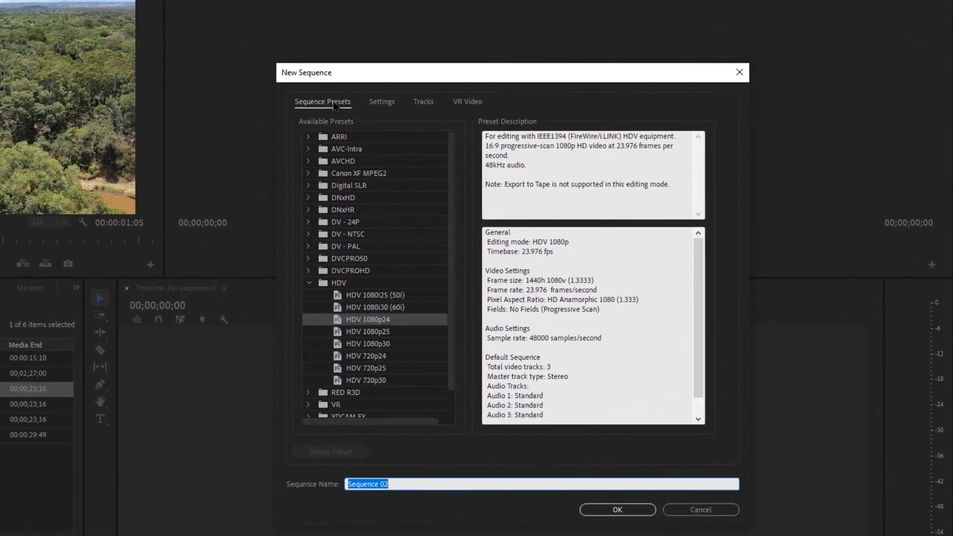
pyautogui.scroll(-1, 500, 363)
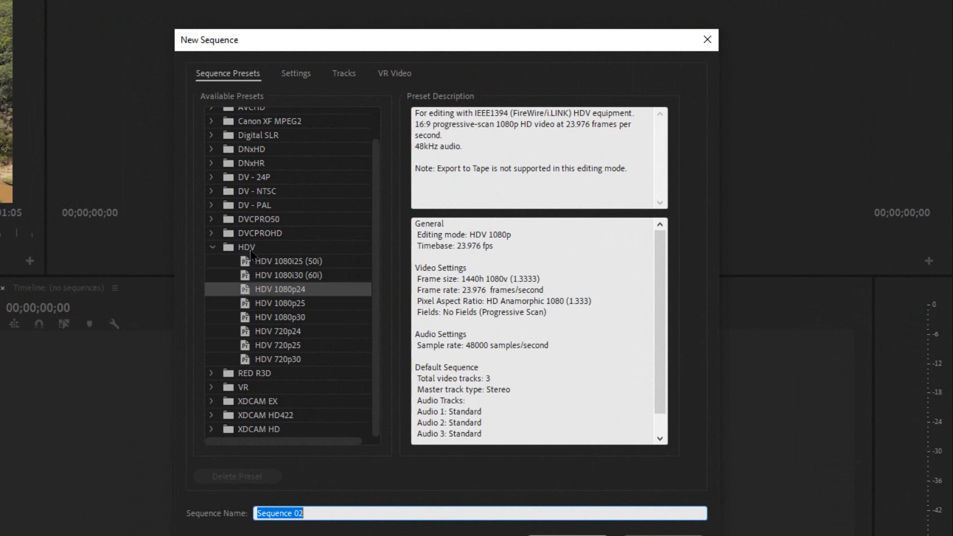
pyautogui.click(278, 292)
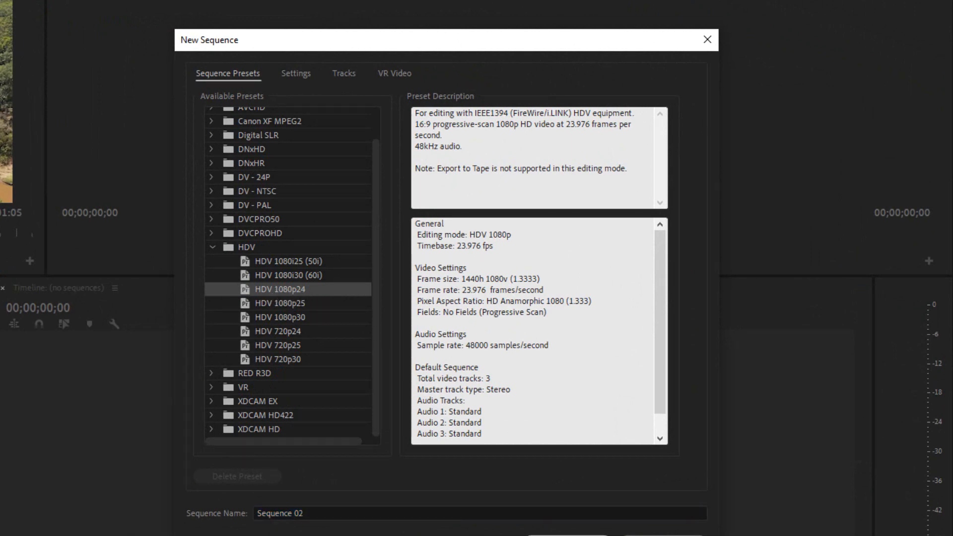
pyautogui.click(567, 535)
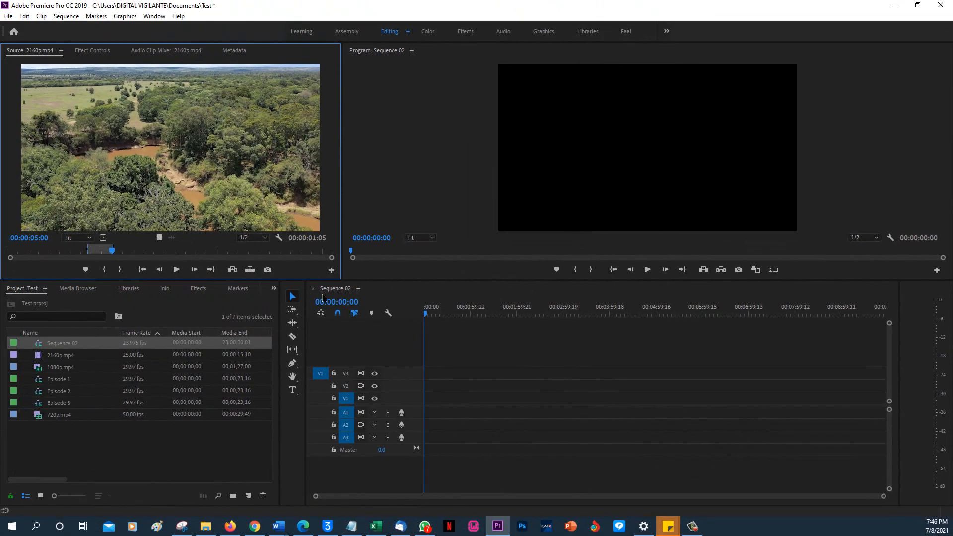
pyautogui.click(6, 15)
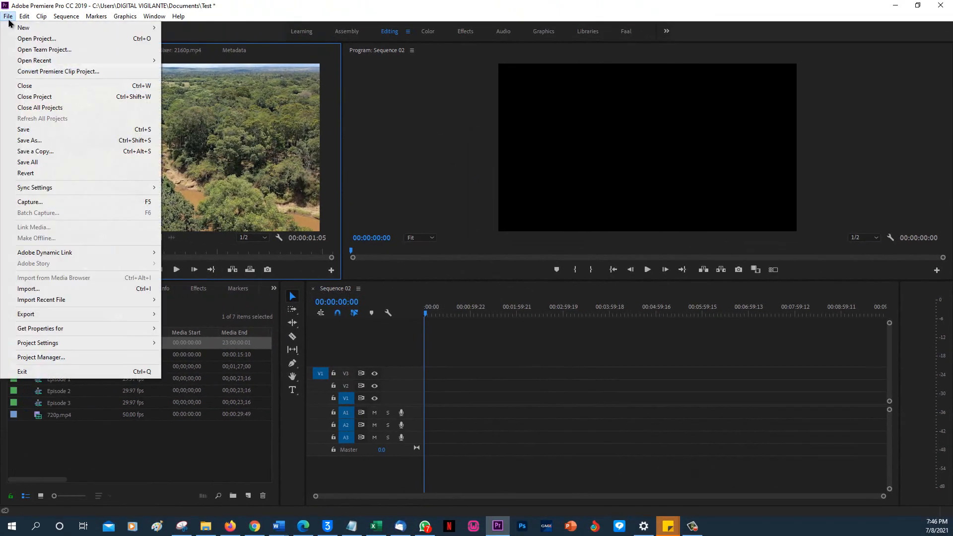
pyautogui.moveTo(31, 30)
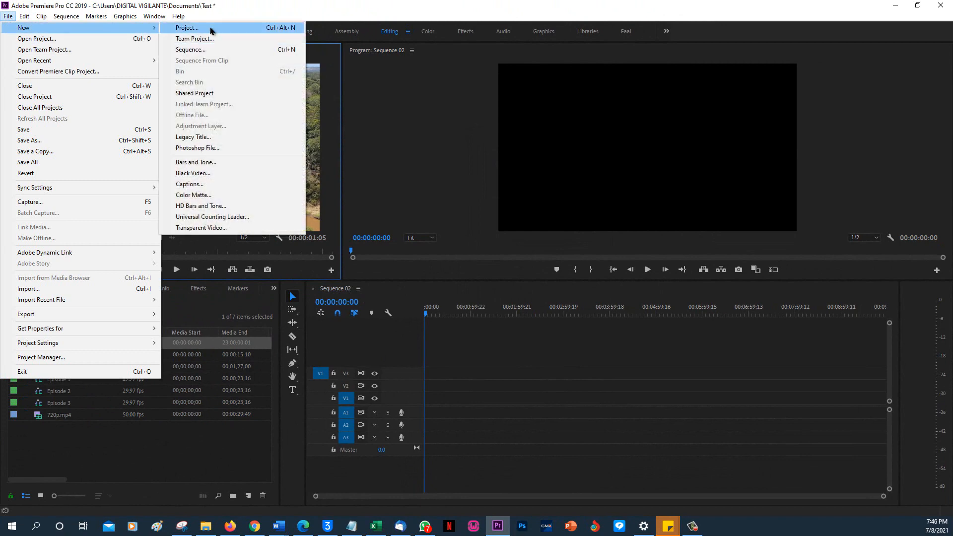
pyautogui.click(199, 50)
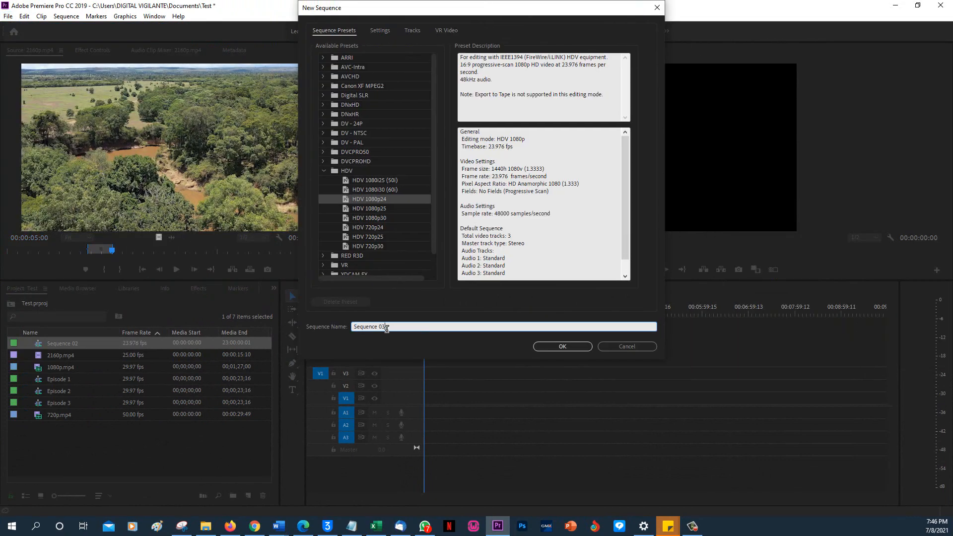
pyautogui.click(628, 347)
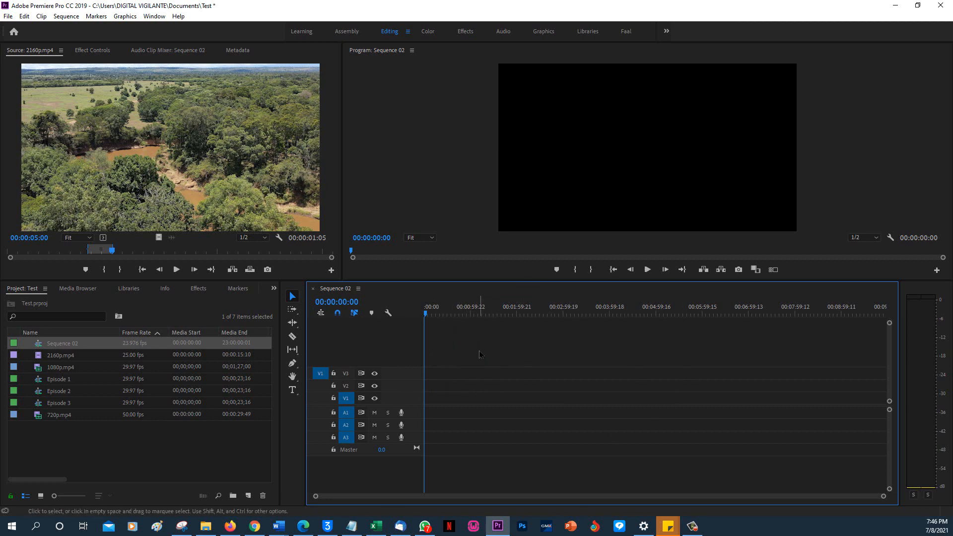
# Step: Place the 2160p.mp4 clip at the start of Sequence 02, keeping the existing sequence settings despite the mismatch
pyautogui.click(51, 418)
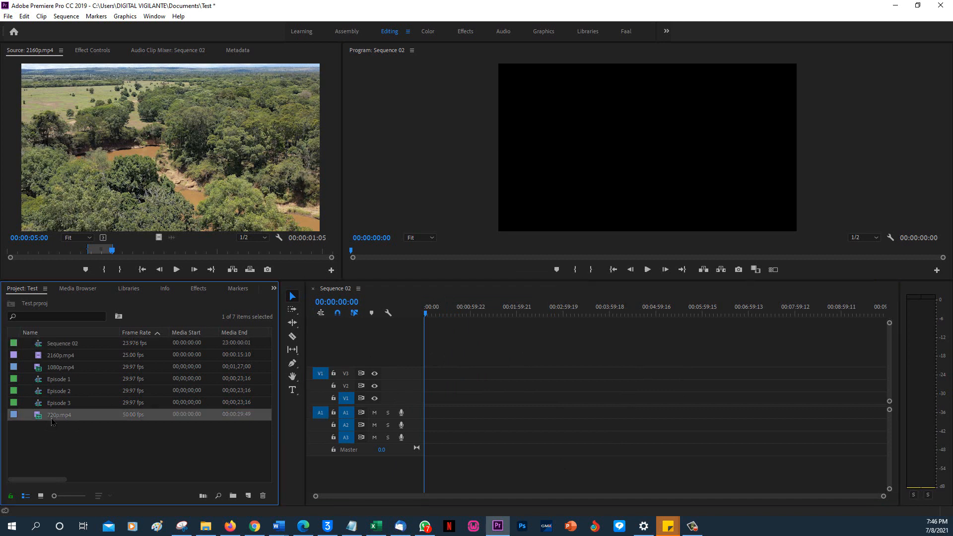
pyautogui.click(47, 355)
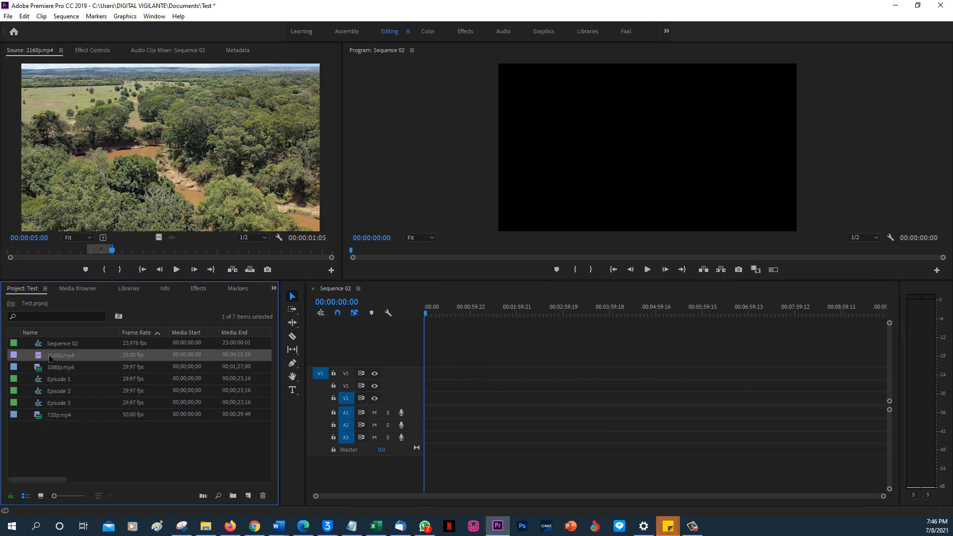
pyautogui.moveTo(50, 358); pyautogui.dragTo(430, 405)
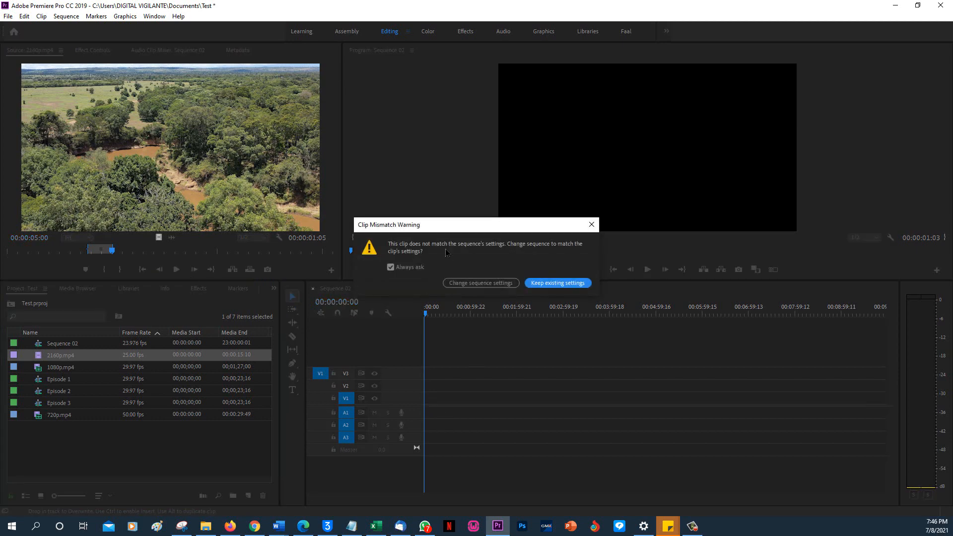
pyautogui.moveTo(444, 230); pyautogui.dragTo(547, 305)
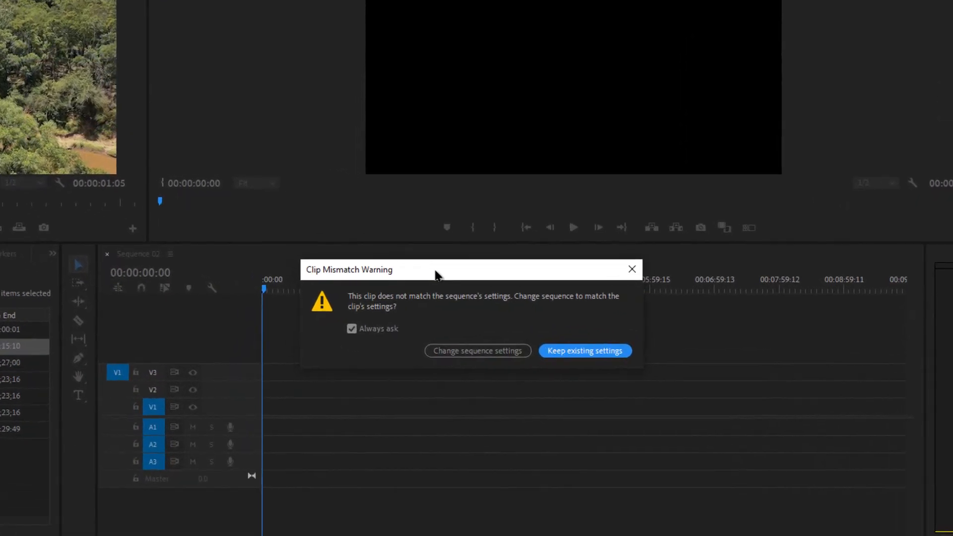
pyautogui.moveTo(401, 266); pyautogui.dragTo(375, 238)
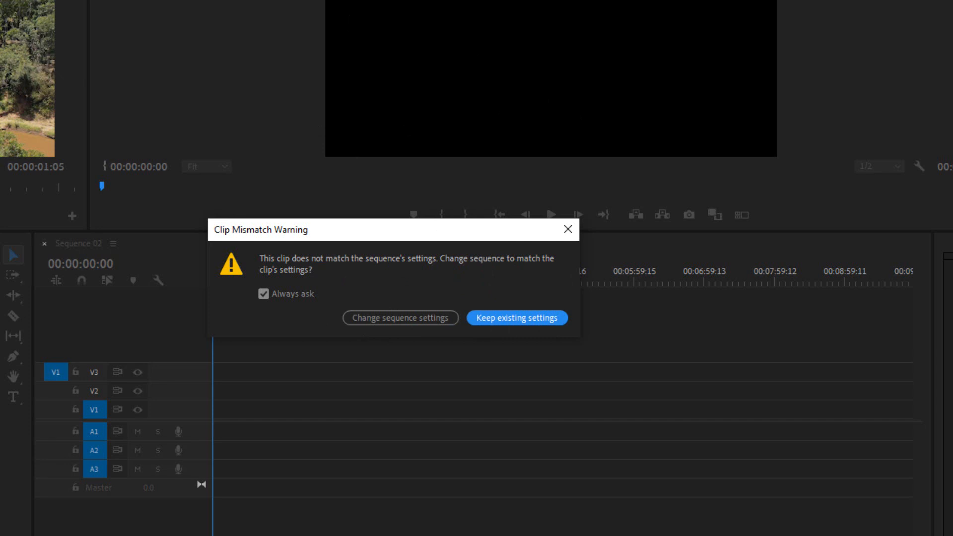
pyautogui.click(497, 319)
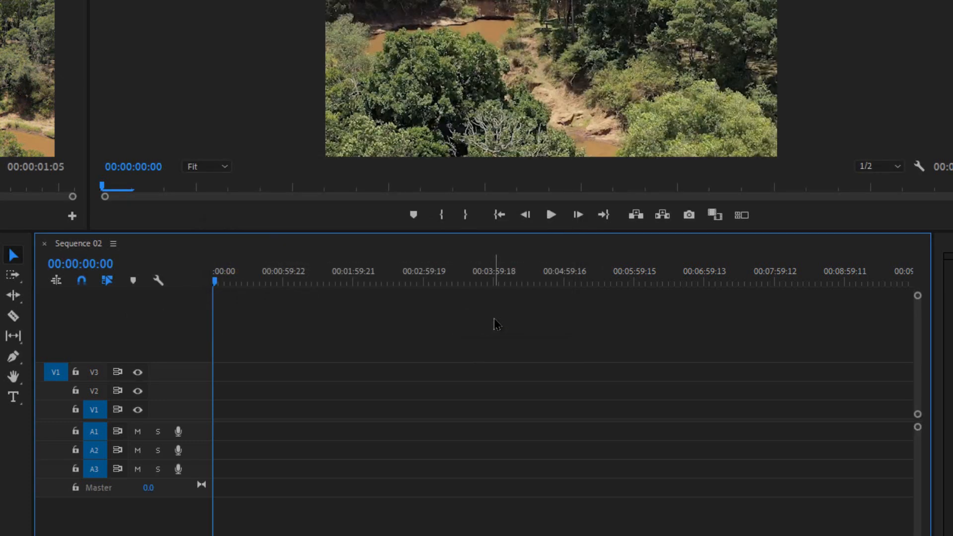